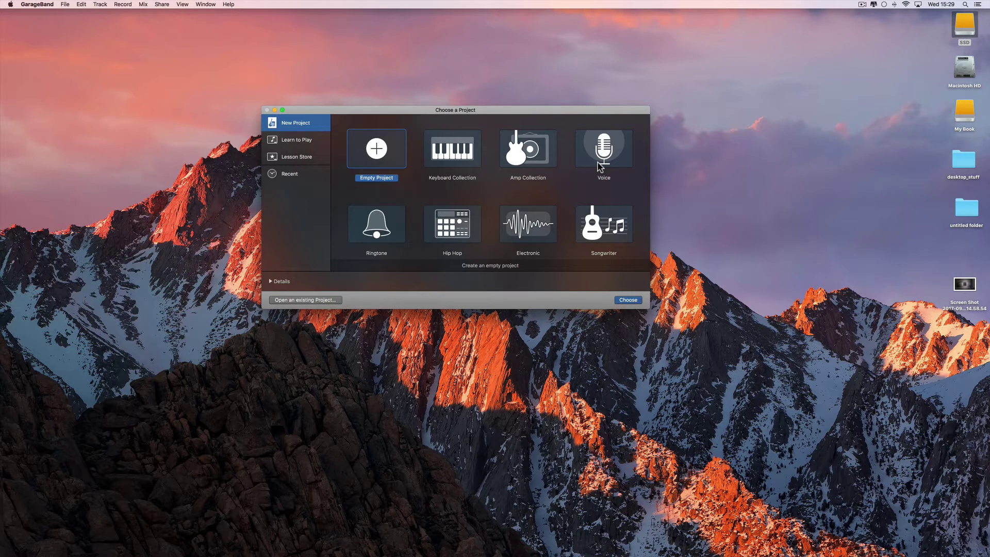
Create an empty project with a new Software Instrument track
{"action": "left_click", "coordinate": [377, 154]}
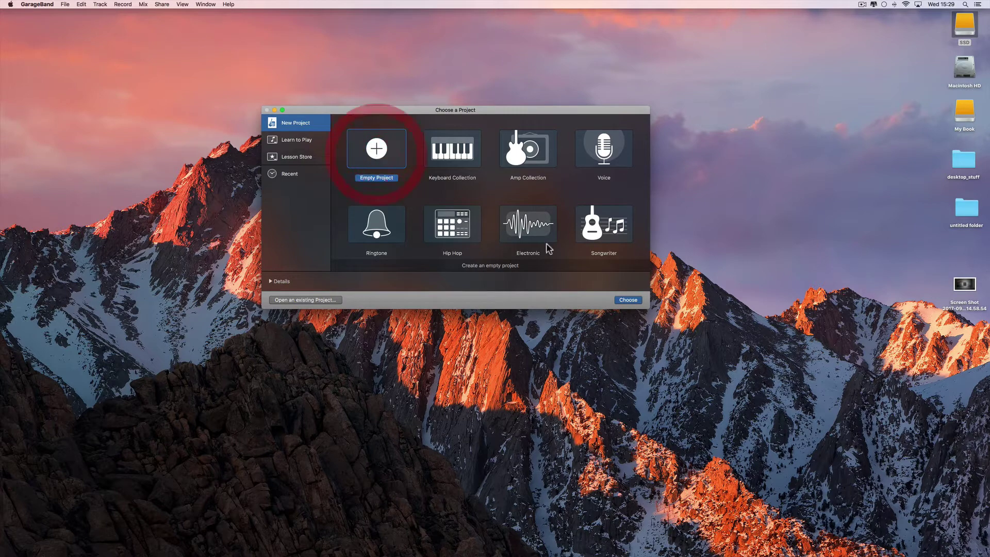
{"action": "left_click", "coordinate": [634, 301]}
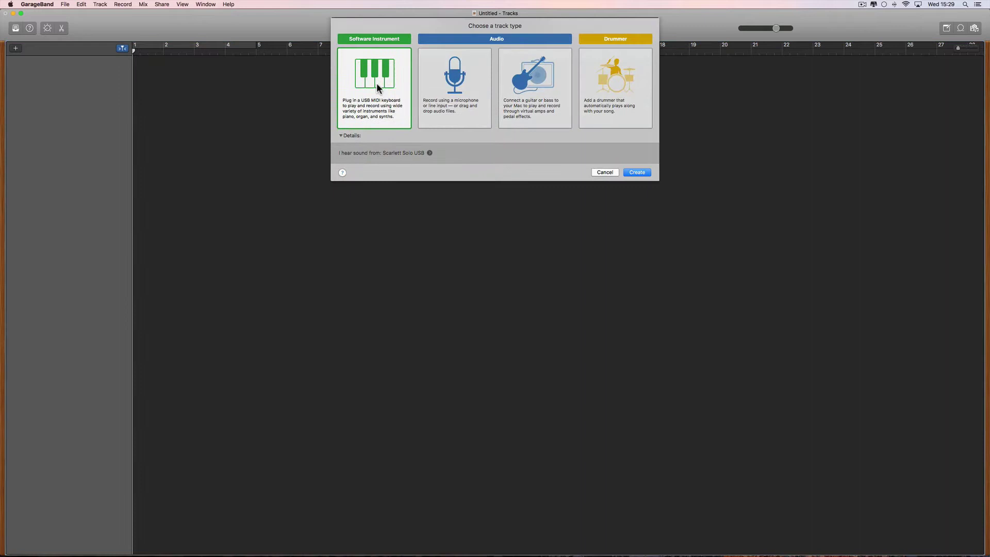
{"action": "left_click", "coordinate": [377, 83]}
{"action": "left_click", "coordinate": [637, 173]}
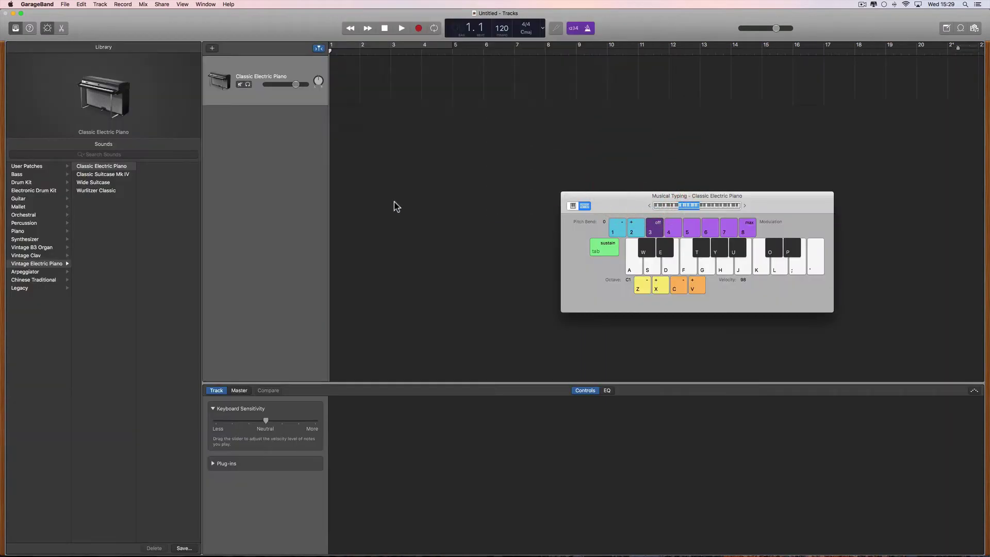
Select the Classic Electric Piano track, reposition the Musical Typing keyboard, and toggle it with Cmd-K
{"action": "left_click", "coordinate": [266, 93]}
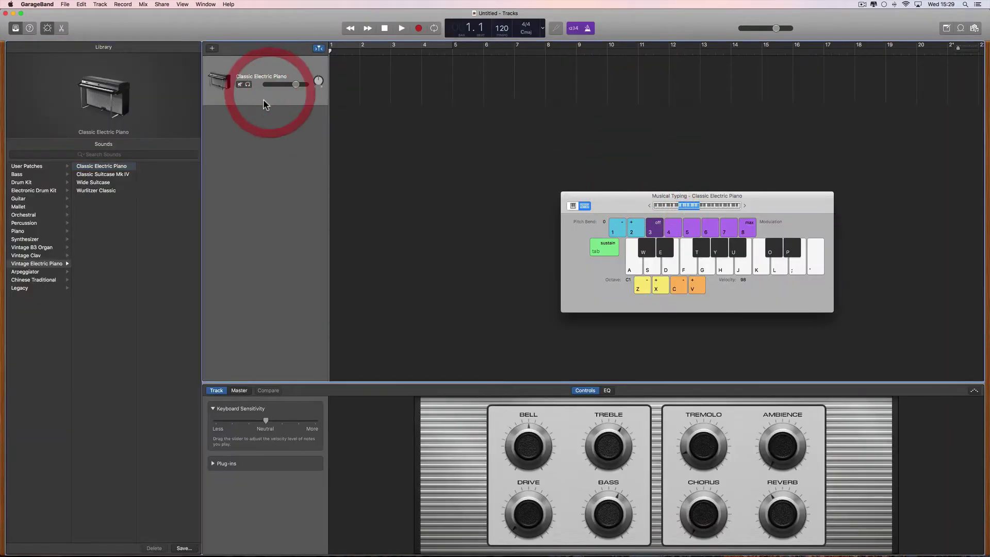
{"action": "left_click_drag", "start_coordinate": [617, 205], "coordinate": [508, 196]}
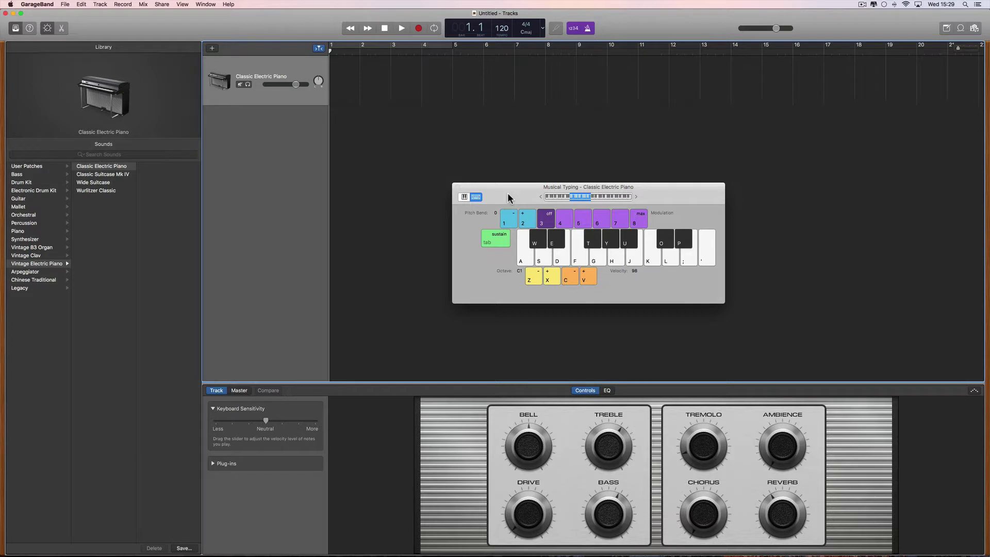
{"action": "key", "text": "super+k"}
{"action": "key", "text": "super+k"}
{"action": "left_click", "coordinate": [551, 277]}
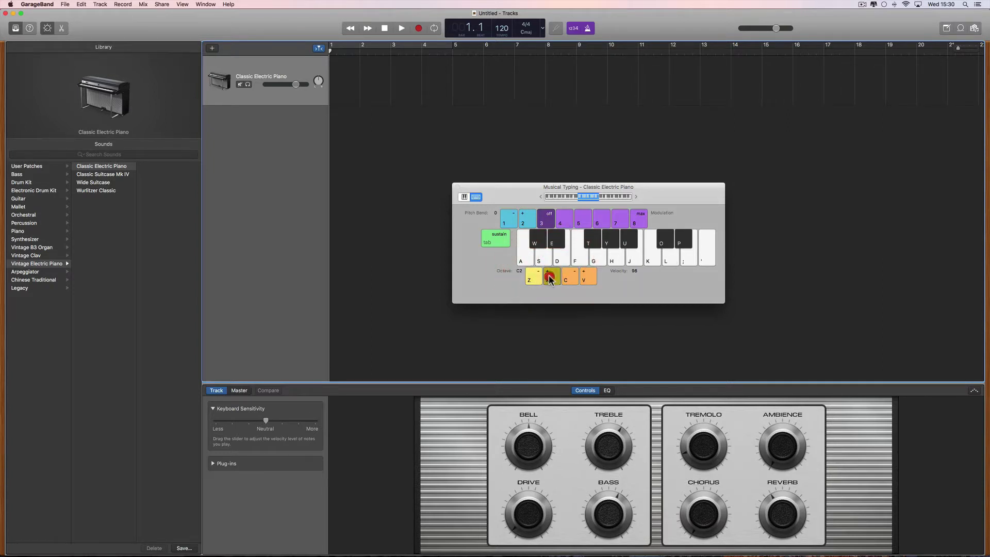
{"action": "left_click", "coordinate": [550, 279]}
{"action": "left_click", "coordinate": [550, 279]}
{"action": "left_click", "coordinate": [540, 280]}
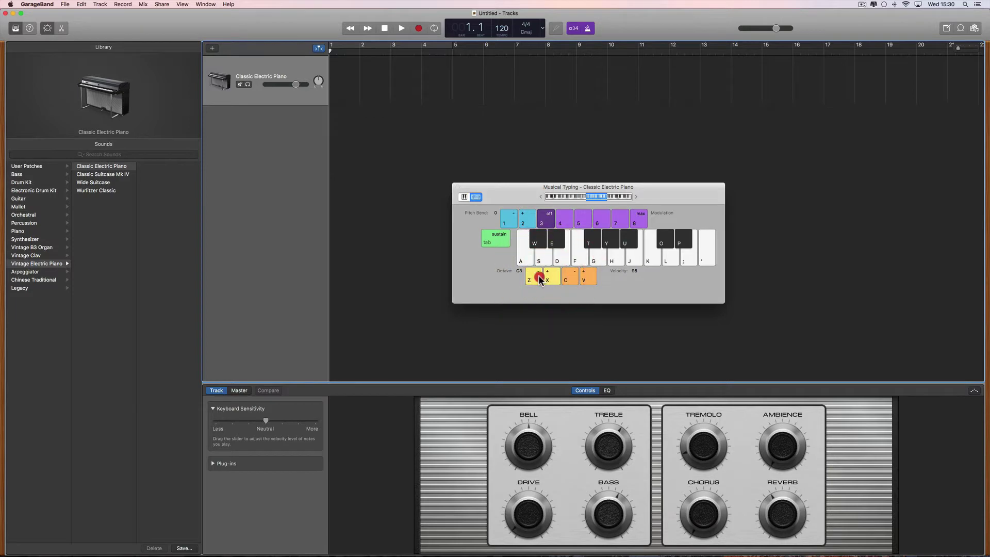
{"action": "key", "text": "f"}
{"action": "key", "text": "g"}
{"action": "key", "text": "h"}
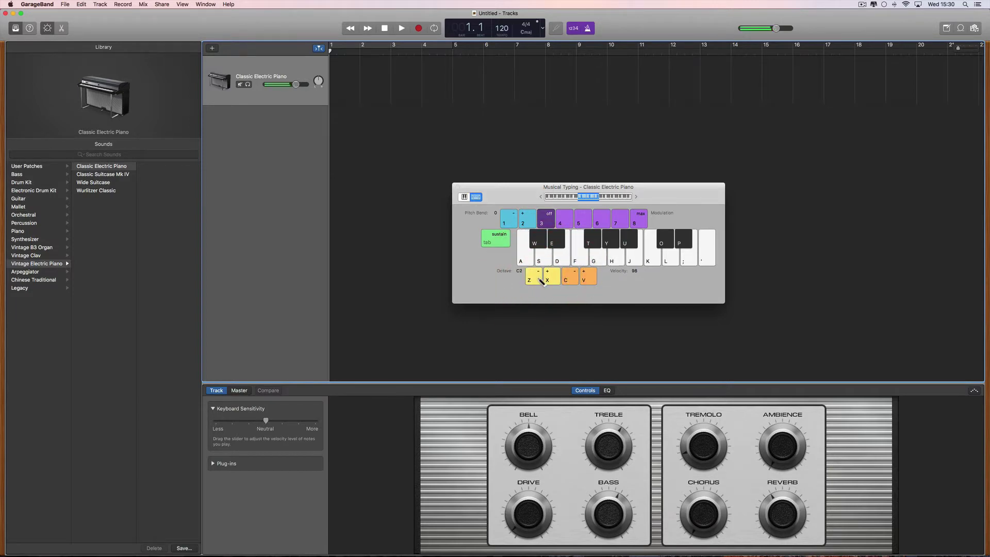
{"action": "left_click", "coordinate": [537, 278]}
{"action": "key", "text": "f"}
{"action": "left_click", "coordinate": [551, 281]}
{"action": "left_click", "coordinate": [551, 282]}
{"action": "left_click", "coordinate": [551, 281]}
{"action": "key", "text": "f"}
{"action": "left_click", "coordinate": [535, 279]}
{"action": "left_click", "coordinate": [537, 279]}
{"action": "left_click", "coordinate": [537, 279]}
{"action": "left_click_drag", "start_coordinate": [515, 197], "coordinate": [547, 206]}
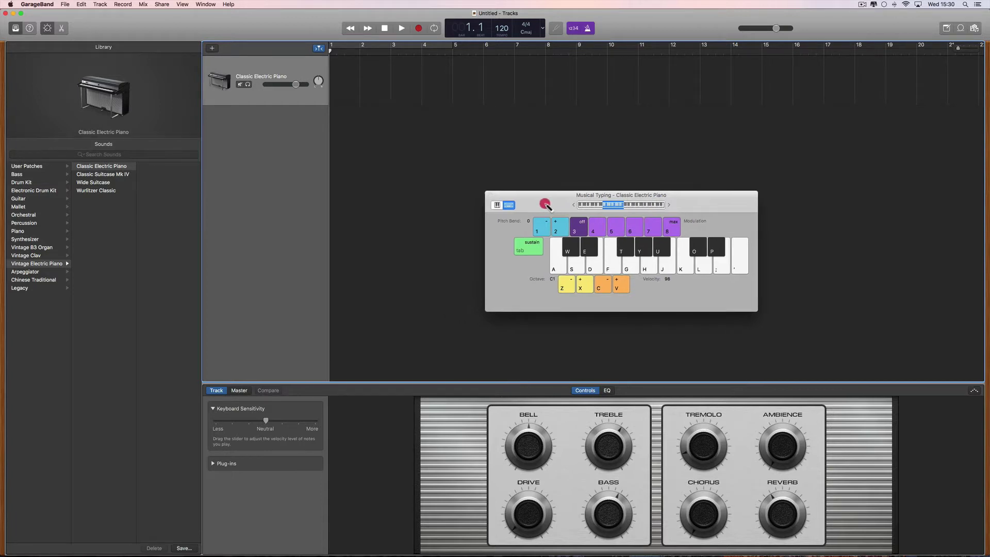
Swap the electric piano for the Bluebird drum kit, hide Smart Controls, and test it with A and S keys
{"action": "left_click", "coordinate": [555, 269]}
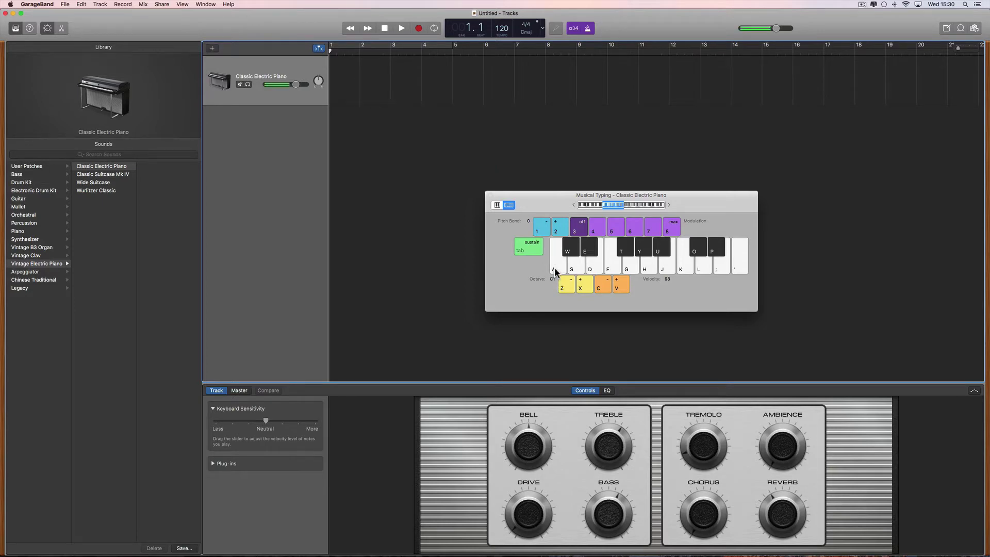
{"action": "left_click", "coordinate": [262, 75]}
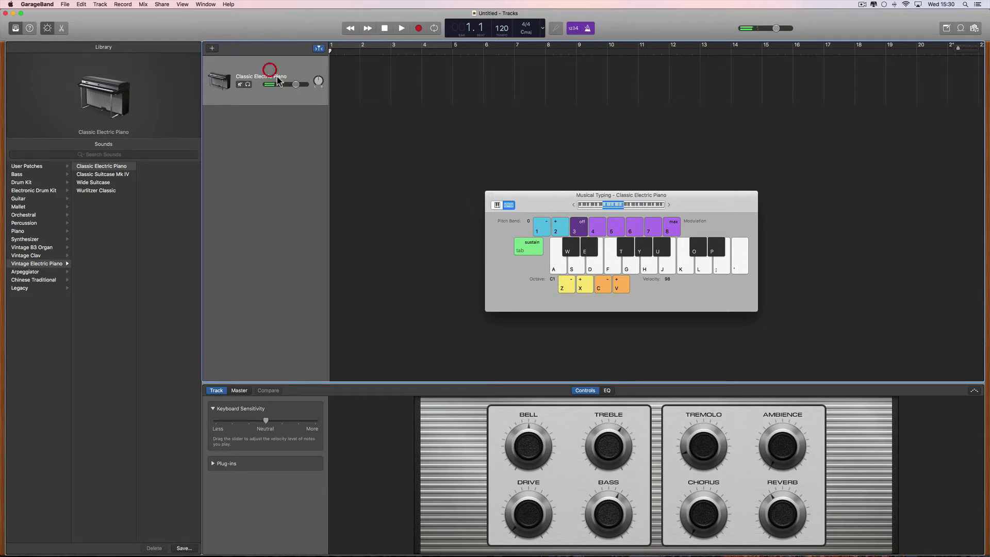
{"action": "left_click", "coordinate": [22, 182]}
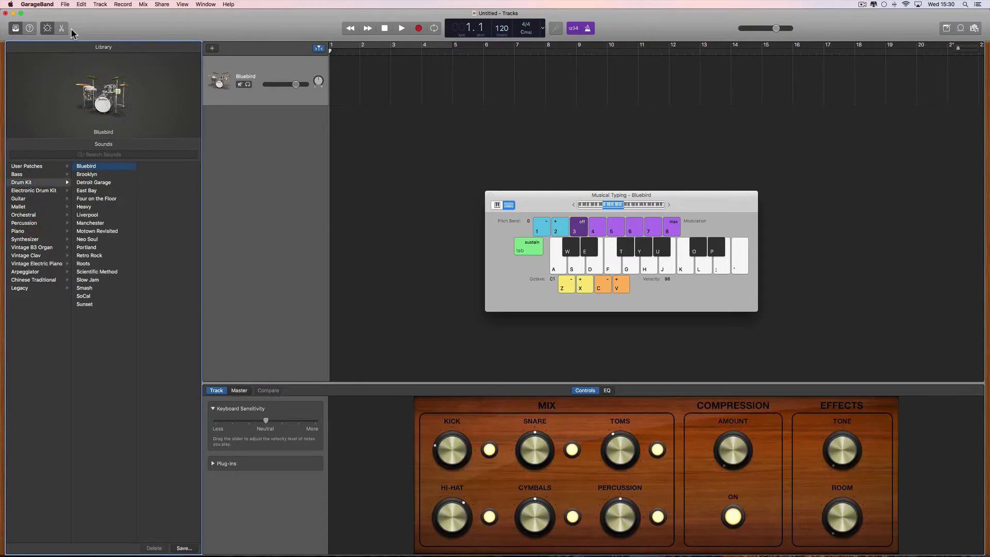
{"action": "left_click", "coordinate": [46, 28]}
{"action": "key", "text": "a"}
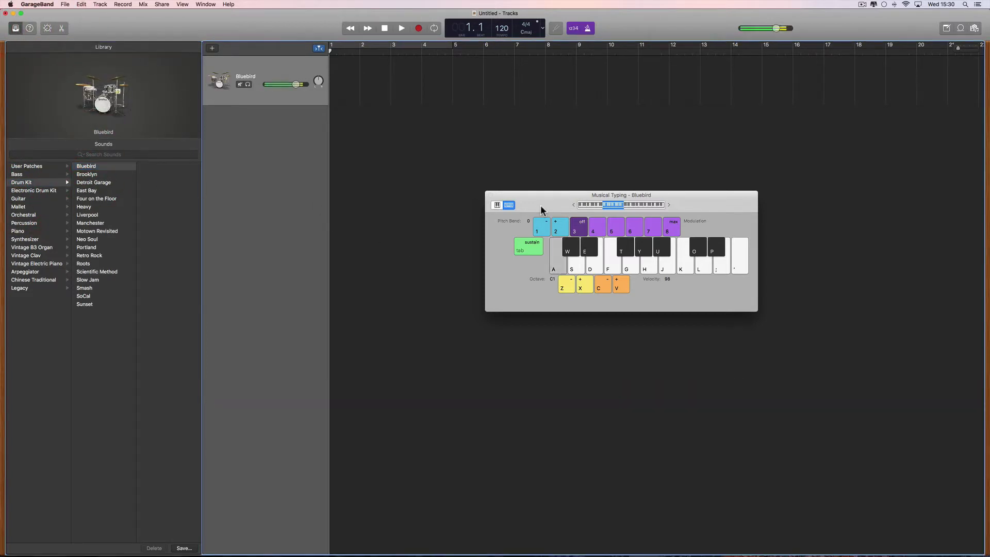
{"action": "key", "text": "s"}
{"action": "key", "text": "a"}
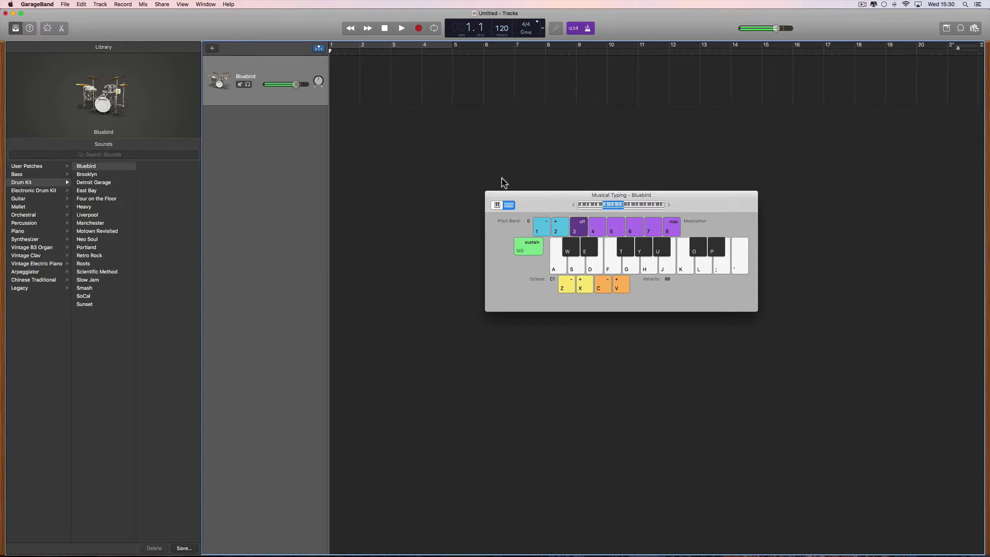
{"action": "scroll", "coordinate": [361, 162], "scroll_direction": "left", "scroll_amount": 1}
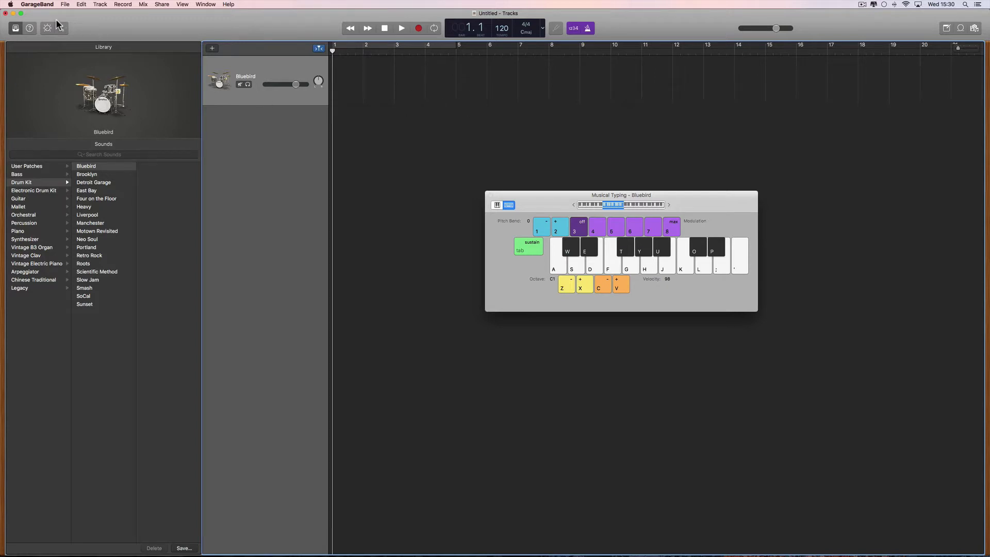
Open Preferences > General and keep Cycle Off recording set to Replace
{"action": "left_click", "coordinate": [39, 5]}
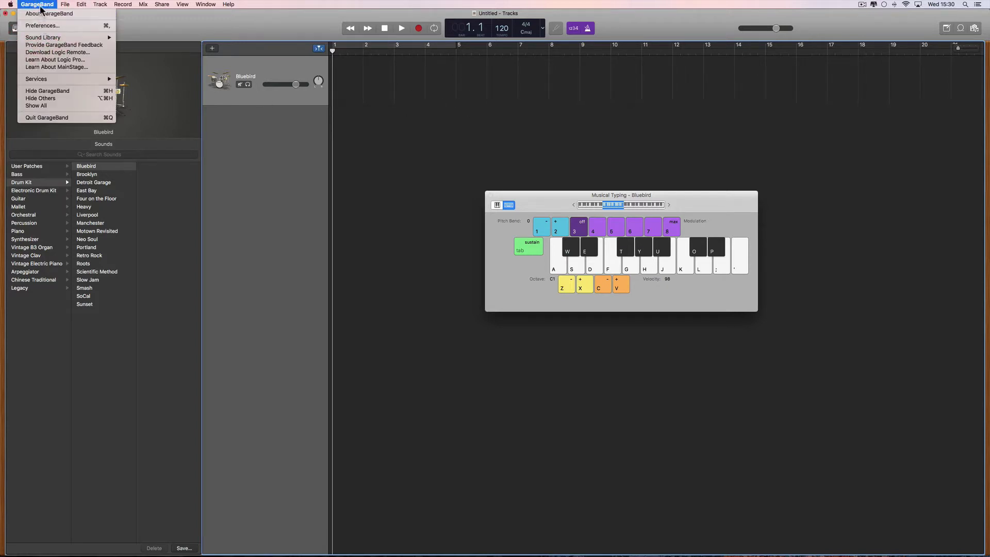
{"action": "left_click", "coordinate": [42, 25]}
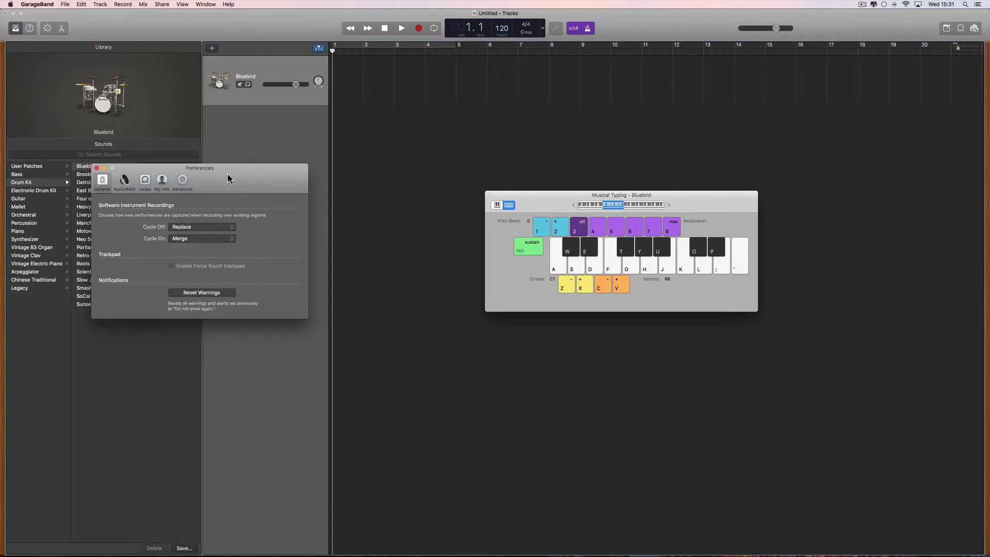
{"action": "left_click_drag", "start_coordinate": [228, 178], "coordinate": [377, 158]}
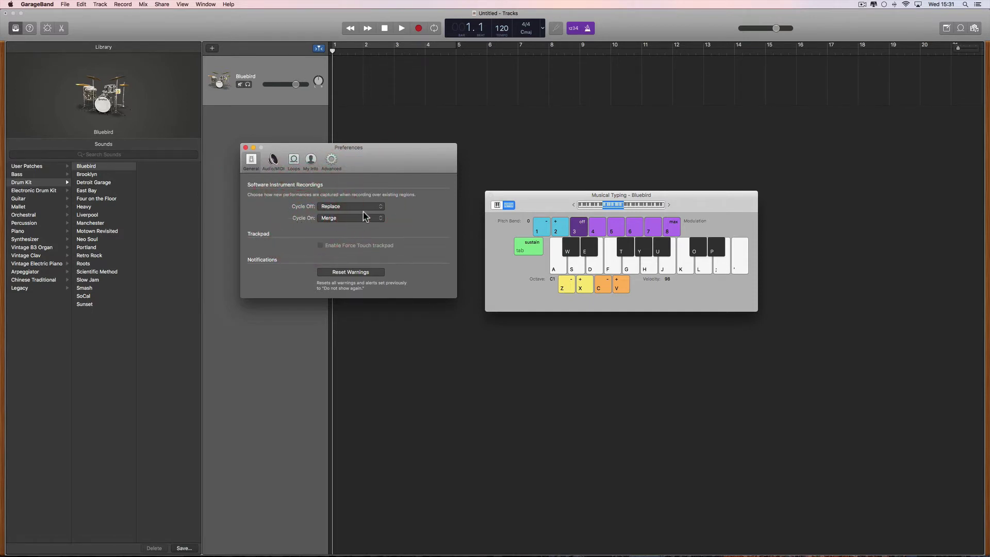
{"action": "left_click", "coordinate": [382, 49]}
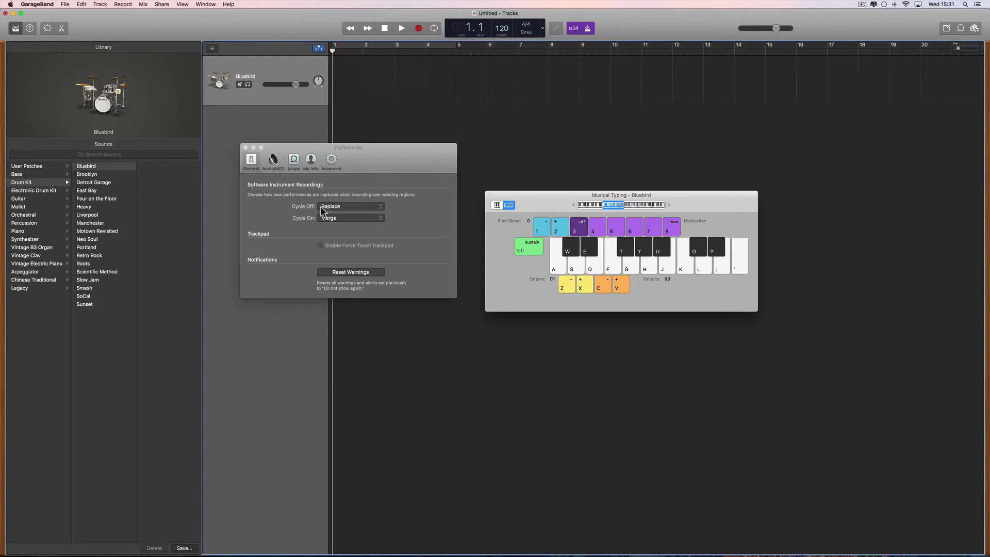
{"action": "left_click", "coordinate": [343, 207]}
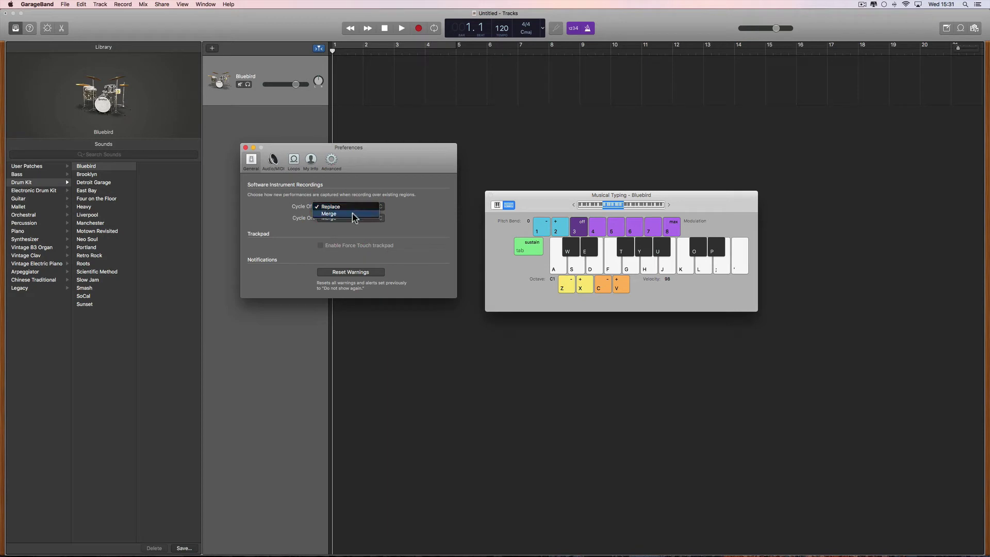
{"action": "left_click", "coordinate": [353, 208]}
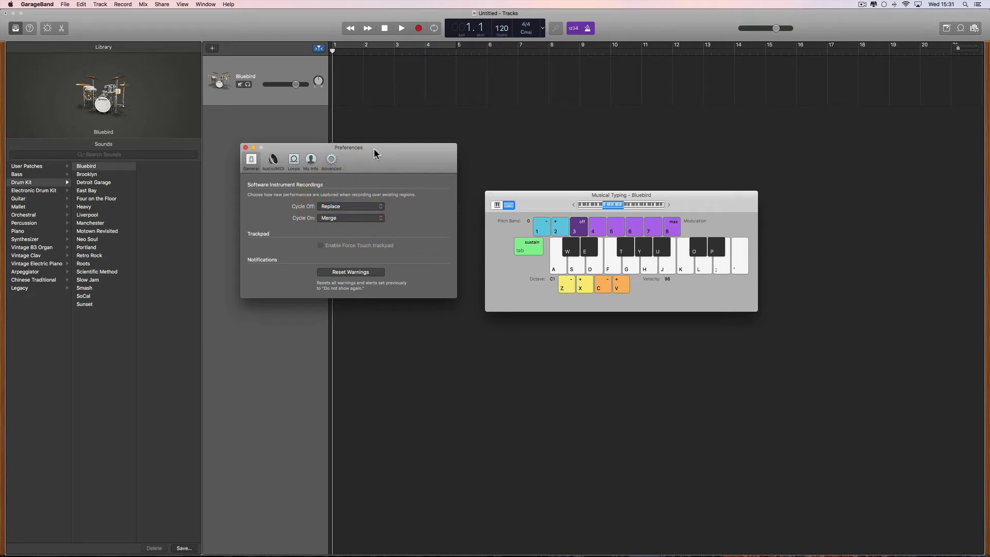
{"action": "left_click_drag", "start_coordinate": [374, 147], "coordinate": [220, 152]}
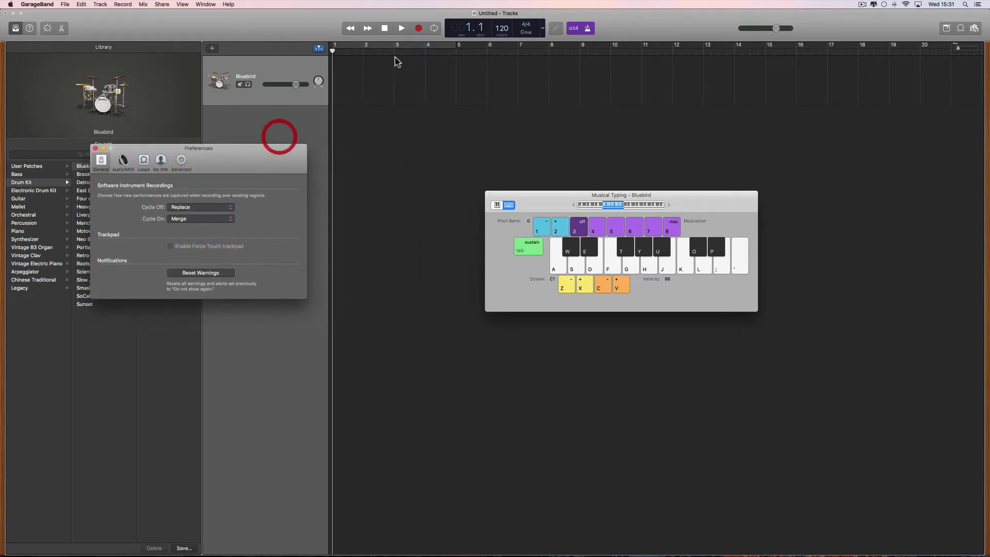
Record a short drum take, return to the start, and confirm Replace as the cycle-off mode
{"action": "left_click", "coordinate": [420, 30]}
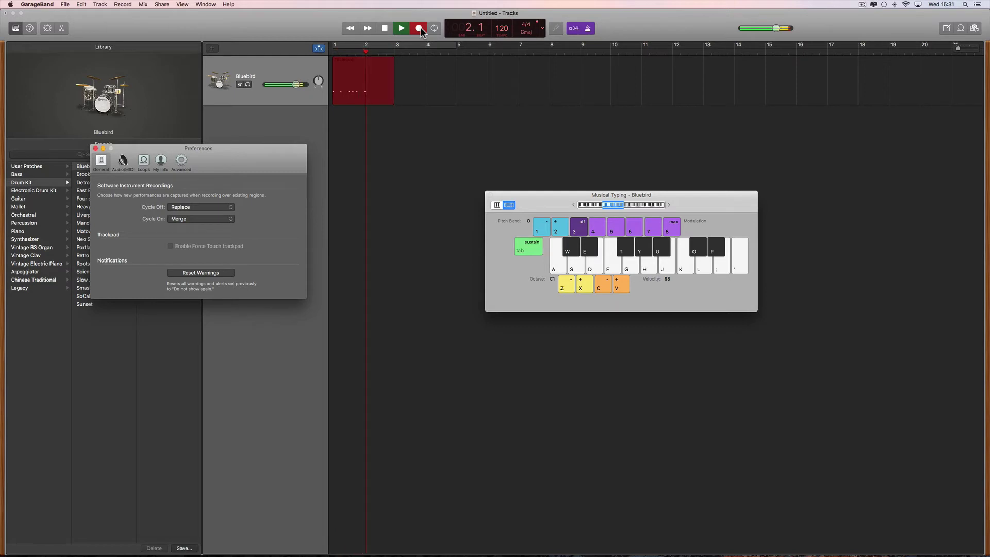
{"action": "left_click", "coordinate": [420, 30]}
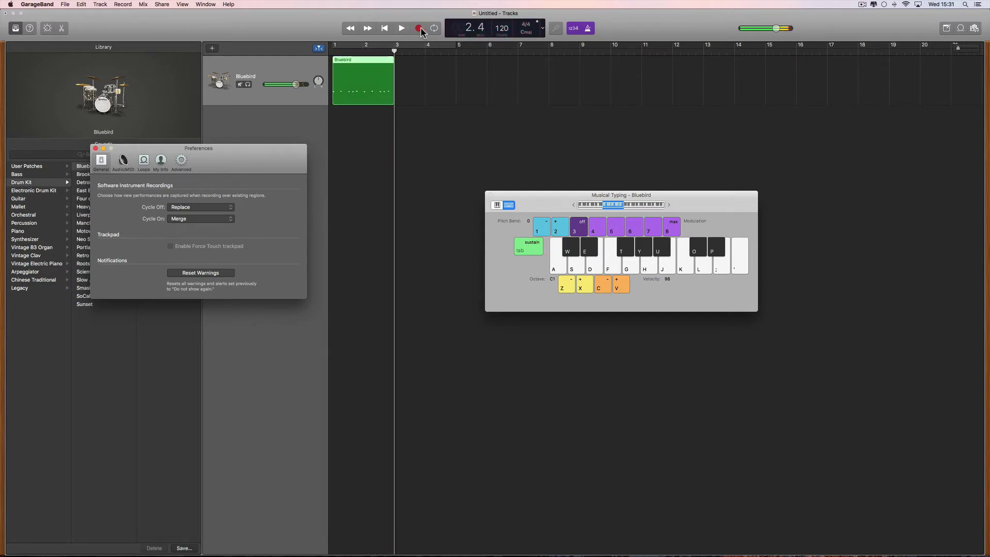
{"action": "left_click", "coordinate": [384, 29]}
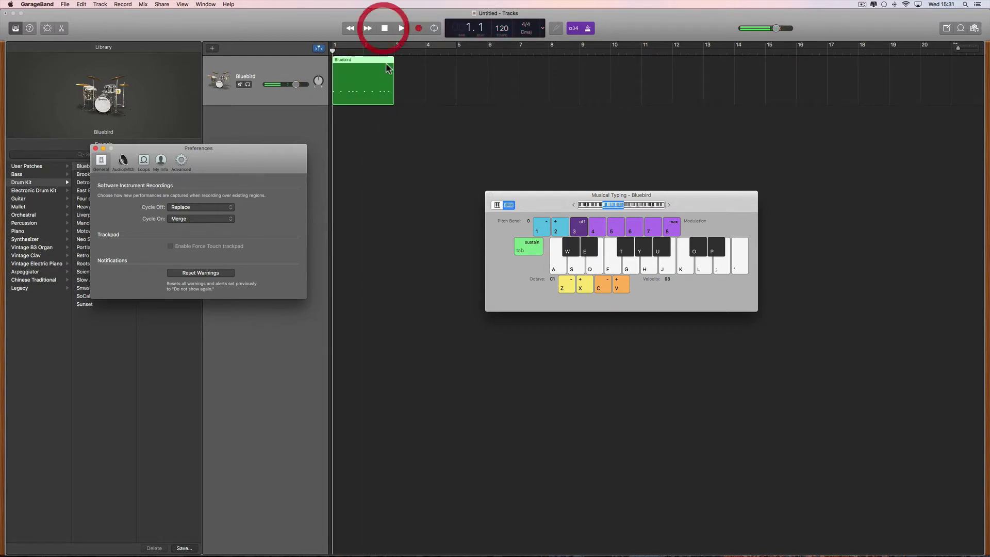
{"action": "left_click", "coordinate": [201, 208]}
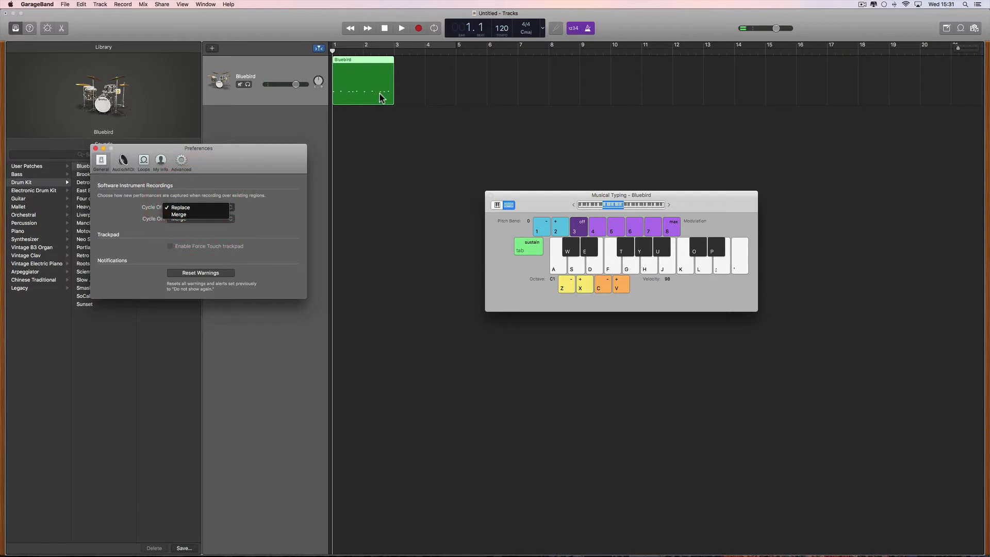
{"action": "left_click", "coordinate": [216, 207]}
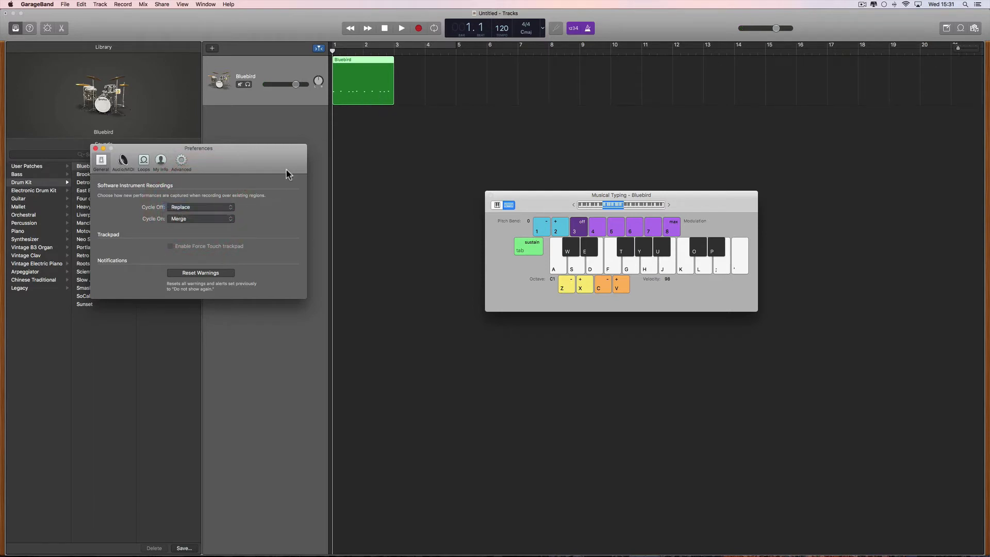
Record a new drum pass over the region with A, S and Y hits
{"action": "left_click", "coordinate": [419, 28]}
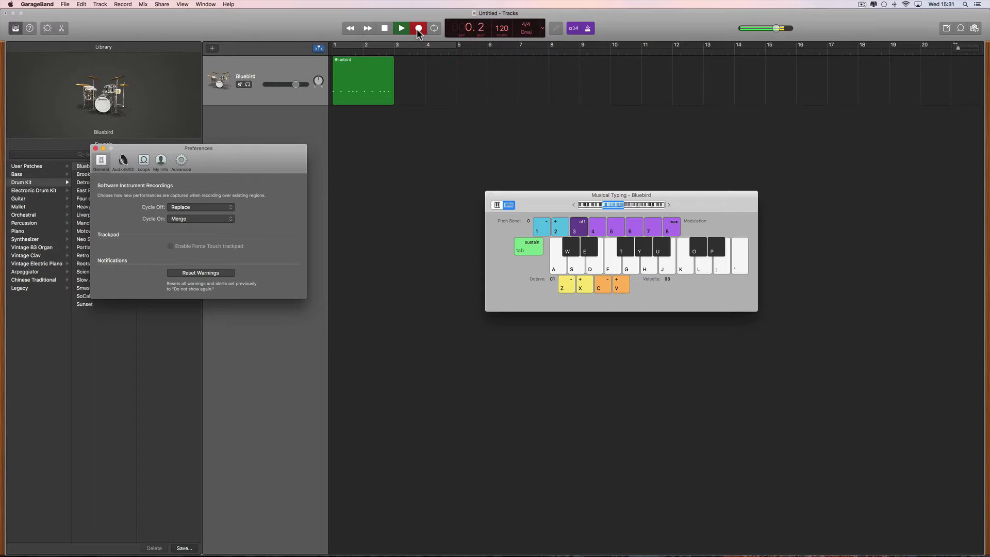
{"action": "key", "text": "a"}
{"action": "key", "text": "s"}
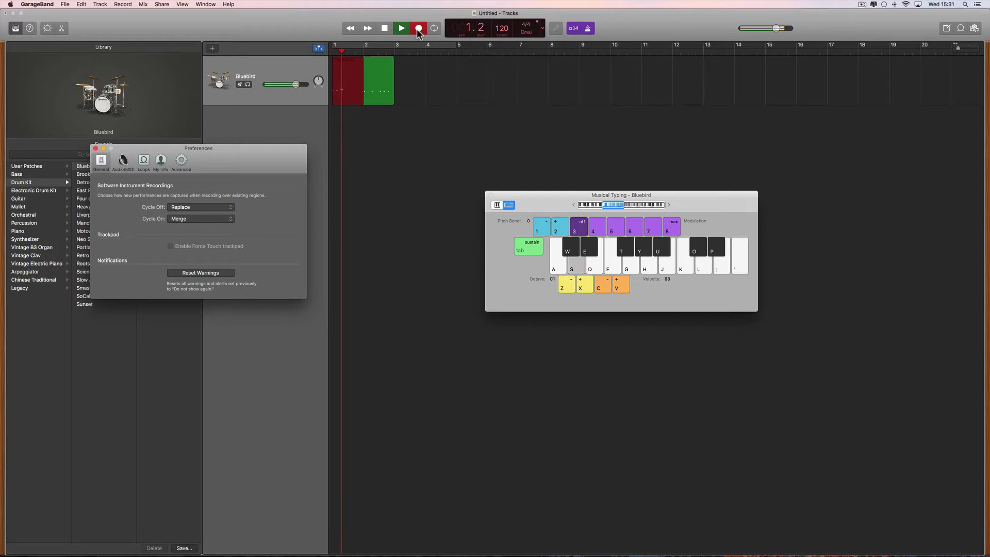
{"action": "key", "text": "a"}
{"action": "key", "text": "y"}
{"action": "key", "text": "a"}
{"action": "key", "text": "s"}
{"action": "key", "text": "y"}
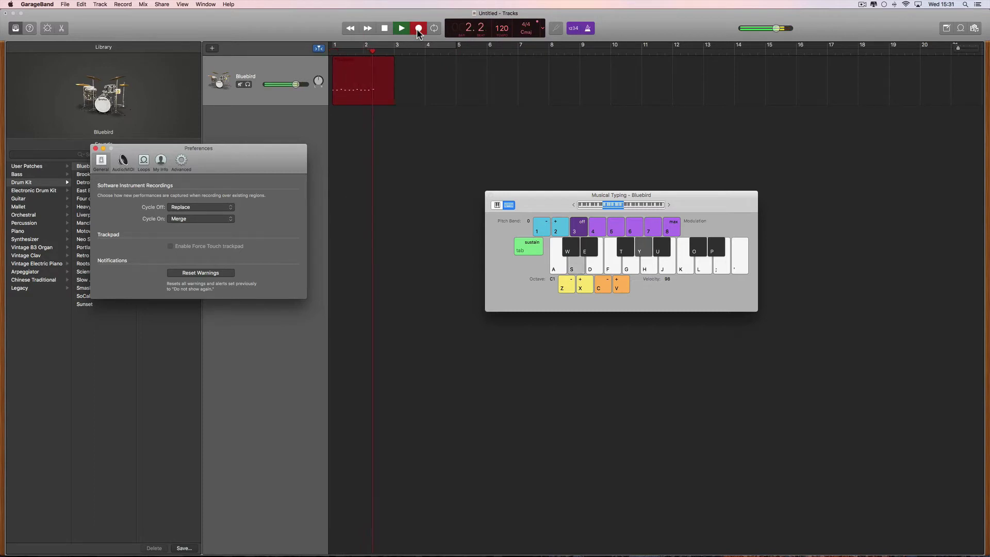
{"action": "key", "text": "a"}
{"action": "key", "text": "y"}
{"action": "left_click", "coordinate": [417, 29]}
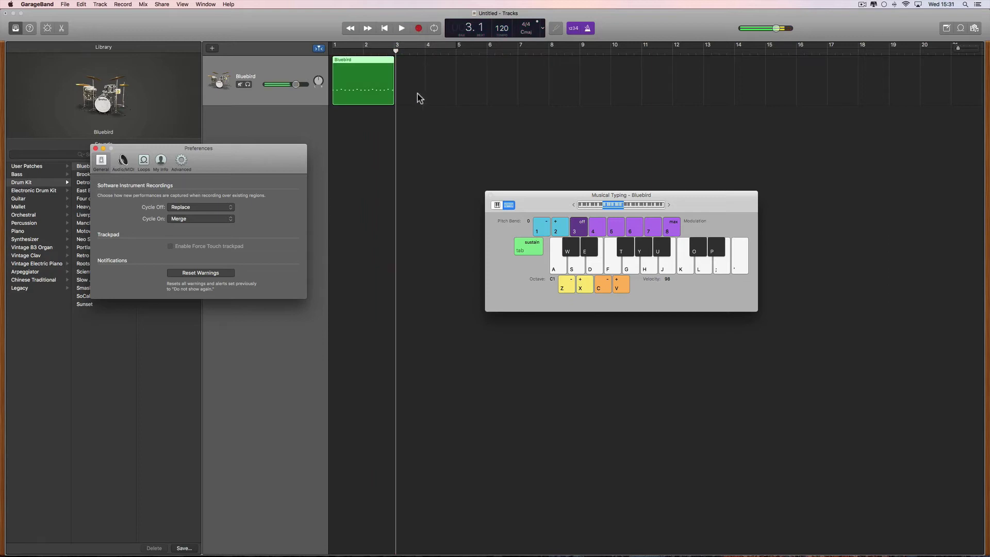
Move the playhead back to bar 1 and play back the recorded drum pattern
{"action": "left_click_drag", "start_coordinate": [396, 51], "coordinate": [333, 50]}
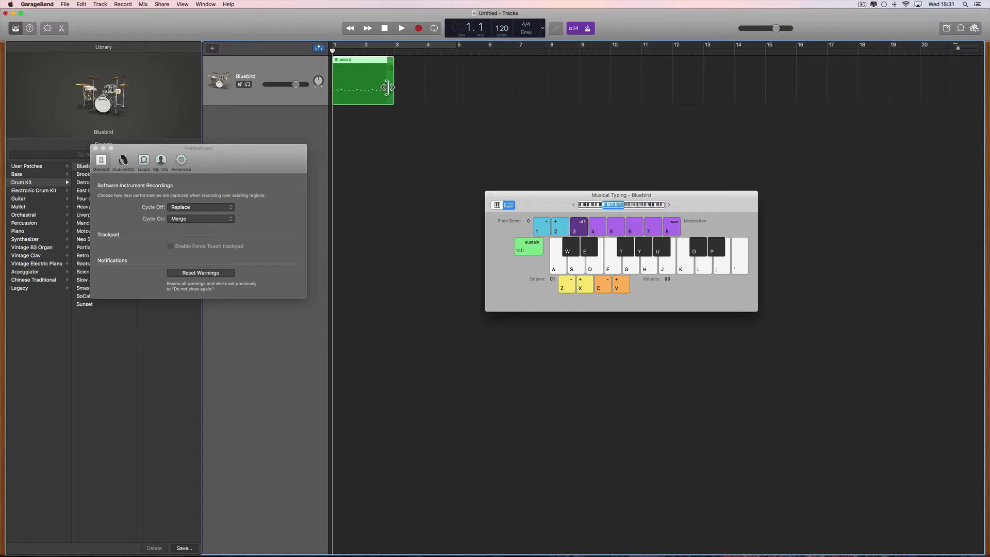
{"action": "key", "text": "space"}
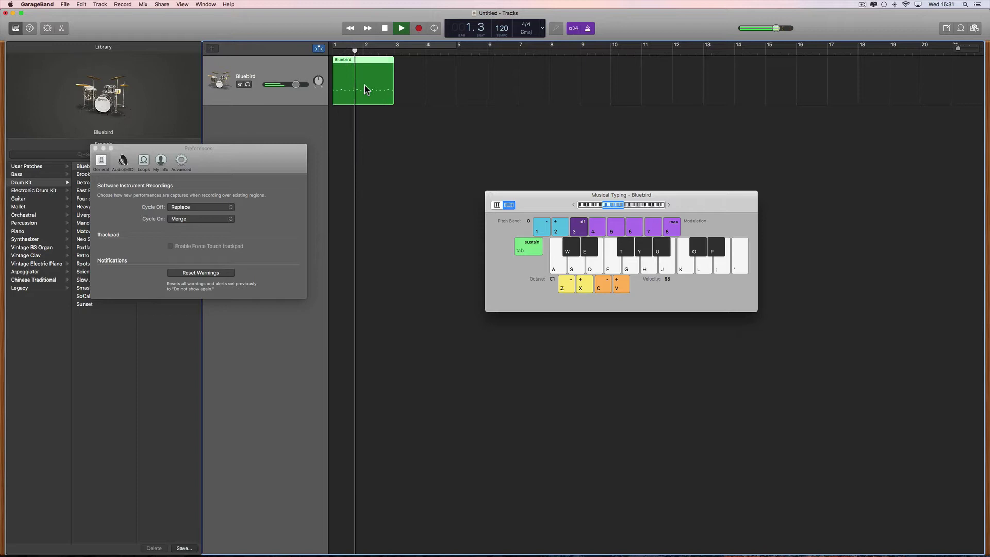
{"action": "key", "text": "space"}
Delete the Bluebird region and set cycle-off recording to Merge
{"action": "left_click", "coordinate": [360, 65]}
{"action": "key", "text": "Delete"}
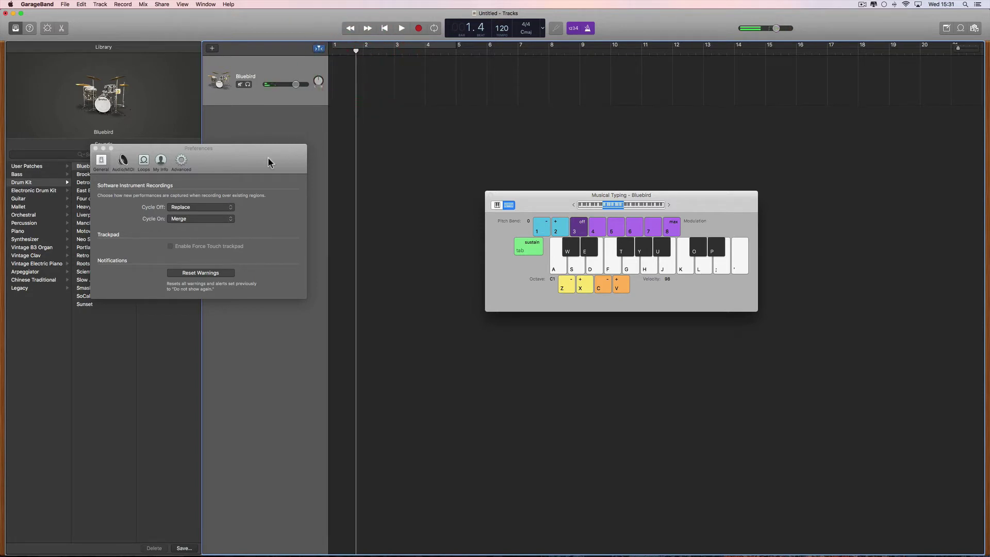
{"action": "left_click", "coordinate": [212, 206]}
{"action": "left_click", "coordinate": [199, 214]}
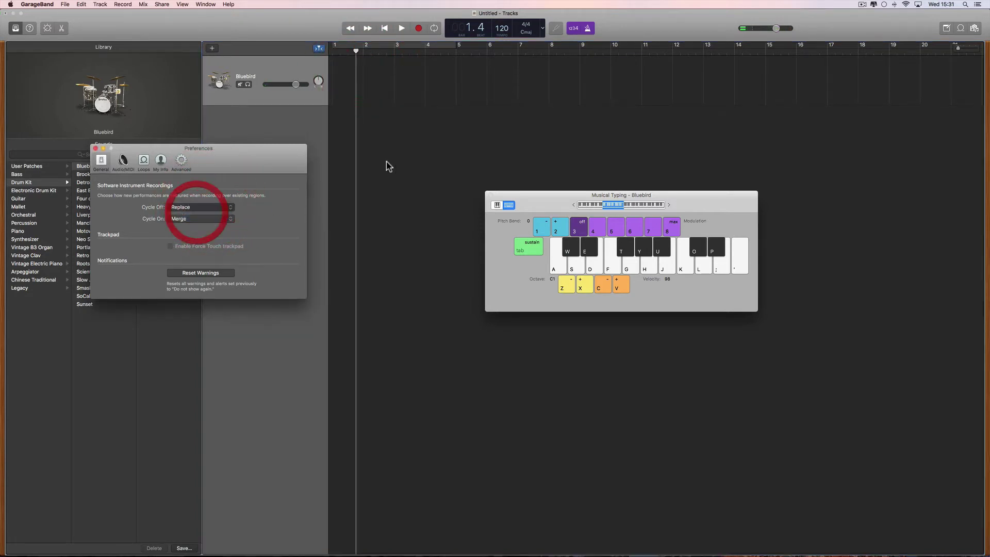
Record an initial drum take from the start, with master volume raised slightly, and play it back
{"action": "left_click", "coordinate": [385, 28]}
{"action": "left_click", "coordinate": [419, 29]}
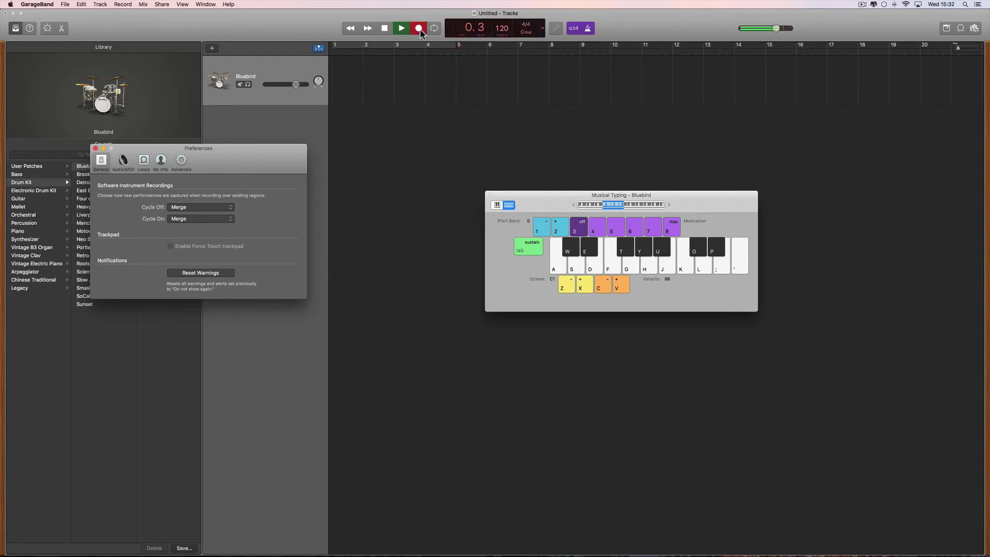
{"action": "key", "text": "space"}
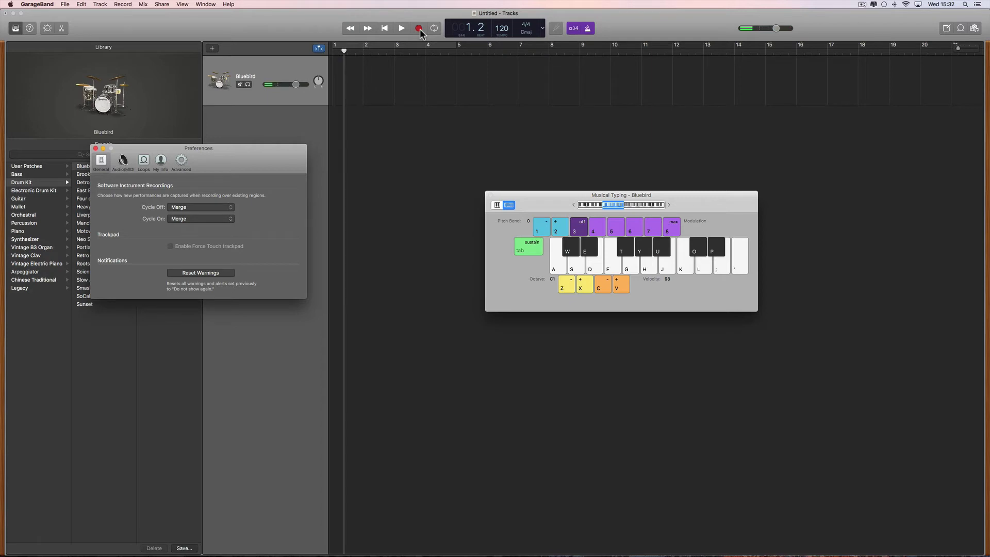
{"action": "left_click_drag", "start_coordinate": [775, 32], "coordinate": [780, 29]}
{"action": "left_click", "coordinate": [386, 30]}
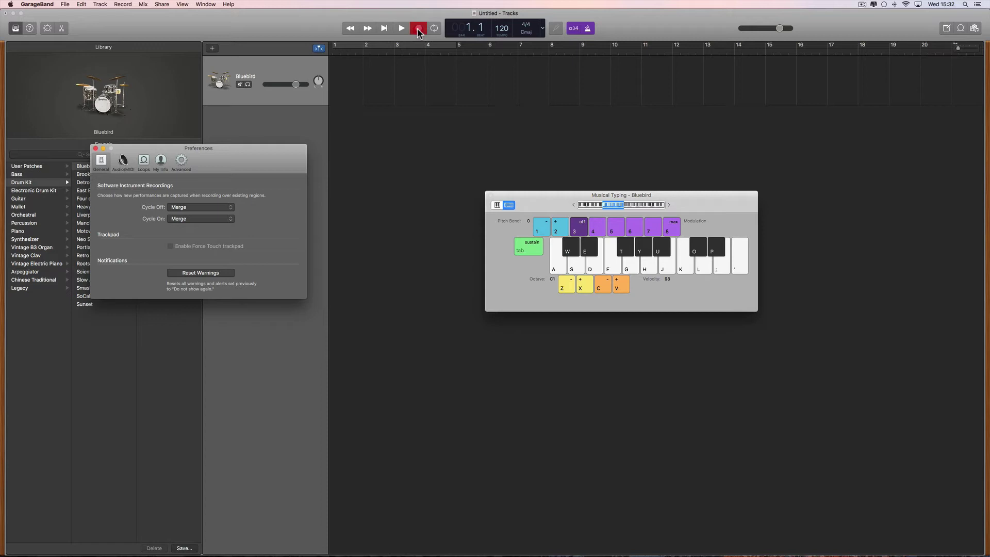
{"action": "left_click", "coordinate": [418, 30]}
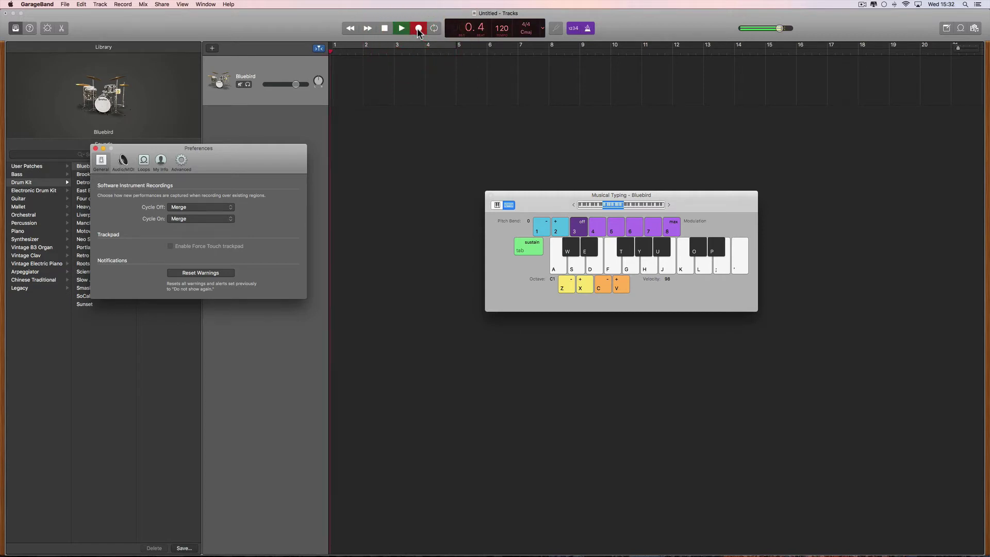
{"action": "key", "text": "a"}
{"action": "key", "text": "a"}
{"action": "key", "text": "a"}
{"action": "key", "text": "a"}
{"action": "key", "text": "a"}
{"action": "key", "text": "space"}
{"action": "left_click", "coordinate": [384, 28]}
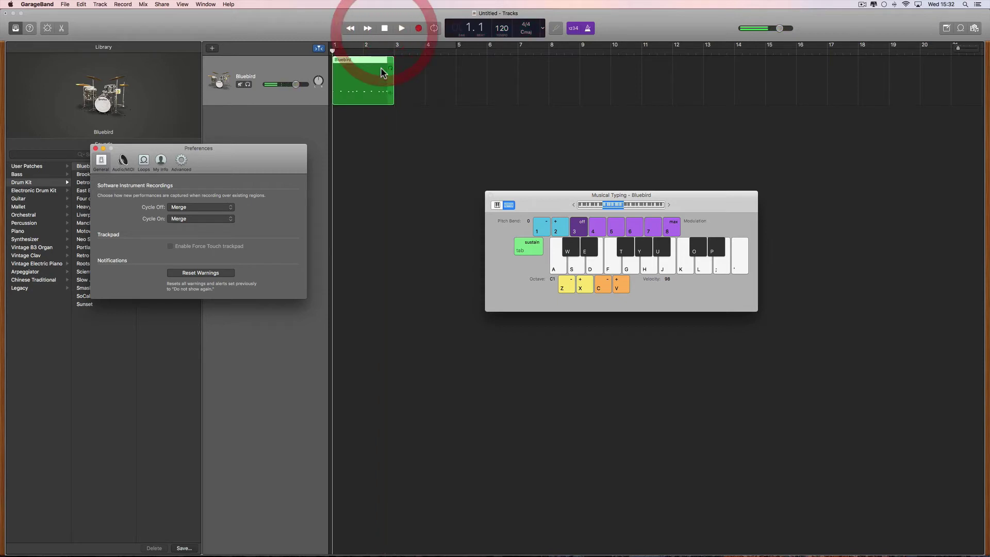
{"action": "key", "text": "space"}
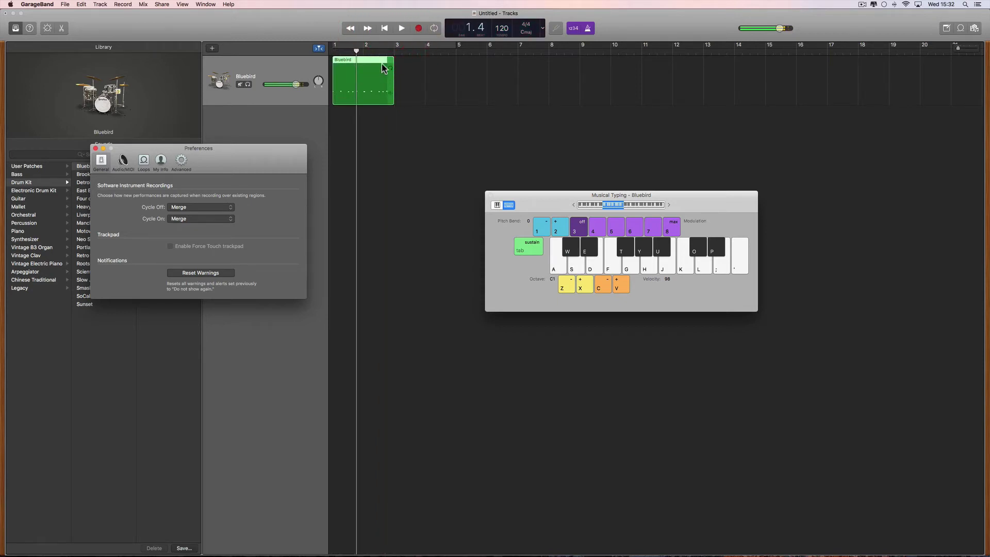
Record a second pass of A, S, T and Y hits merged into the existing region
{"action": "left_click", "coordinate": [384, 28]}
{"action": "left_click", "coordinate": [419, 29]}
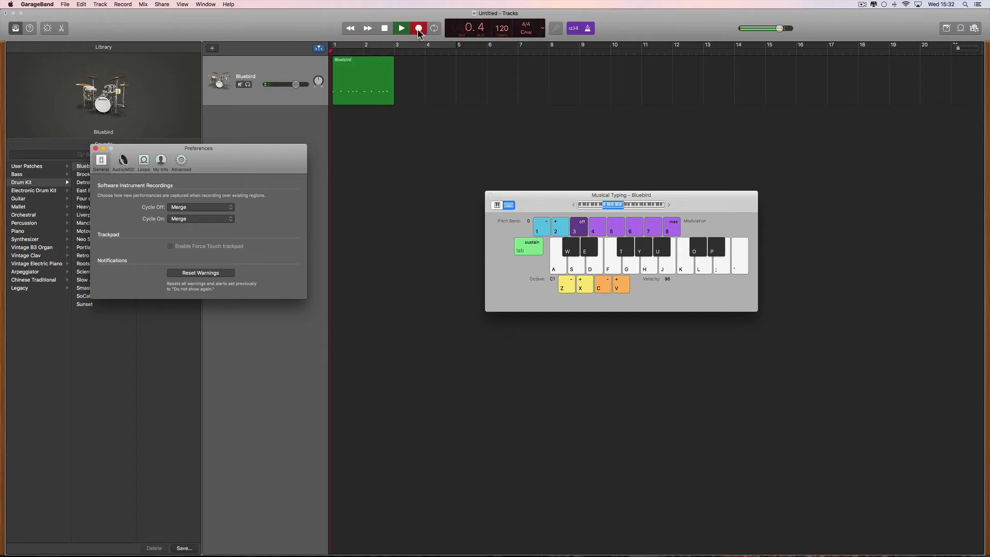
{"action": "key", "text": "a"}
{"action": "key", "text": "s"}
{"action": "key", "text": "a"}
{"action": "key", "text": "t"}
{"action": "key", "text": "t"}
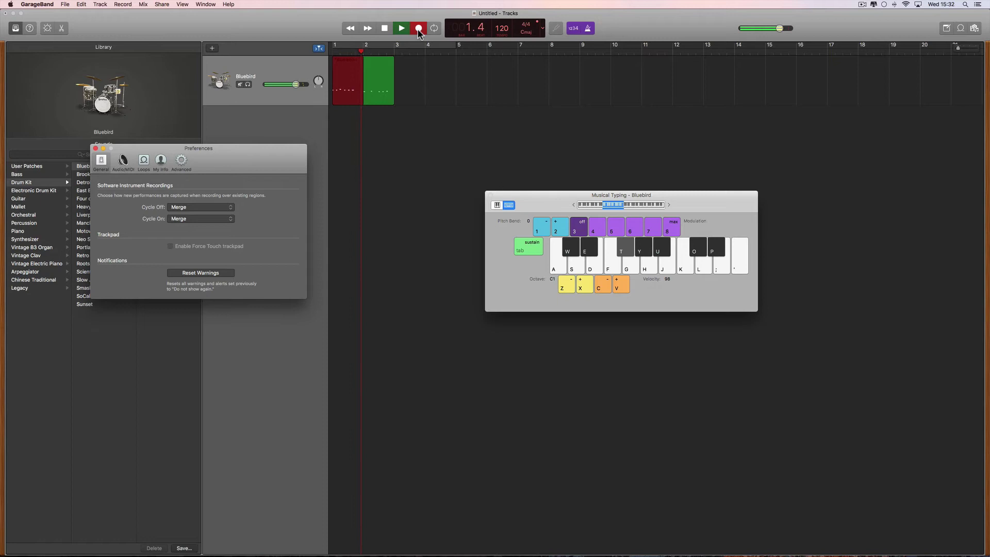
{"action": "key", "text": "a"}
{"action": "key", "text": "s"}
{"action": "key", "text": "y"}
{"action": "key", "text": "a"}
{"action": "key", "text": "t"}
{"action": "key", "text": "s"}
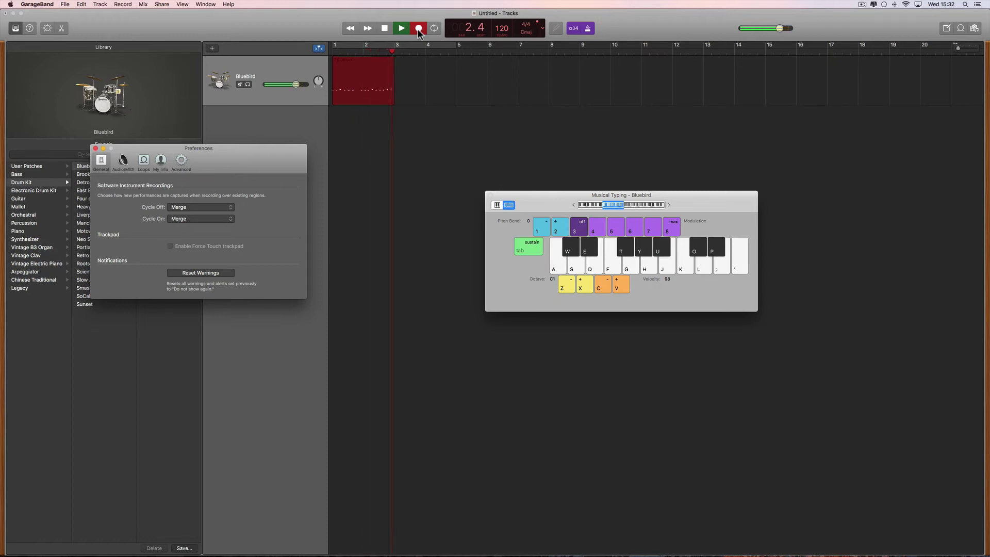
{"action": "left_click", "coordinate": [418, 29]}
{"action": "left_click", "coordinate": [384, 29]}
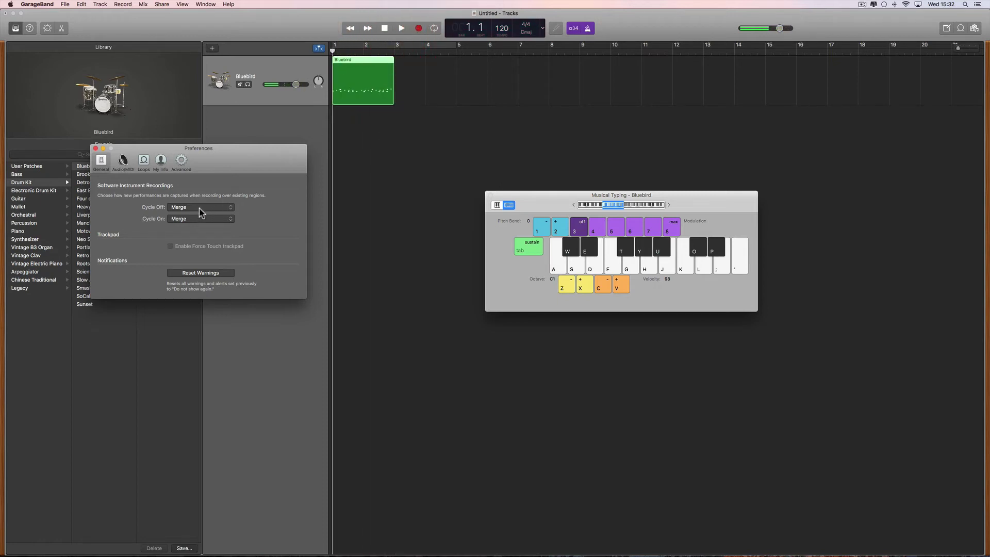
{"action": "left_click", "coordinate": [379, 48]}
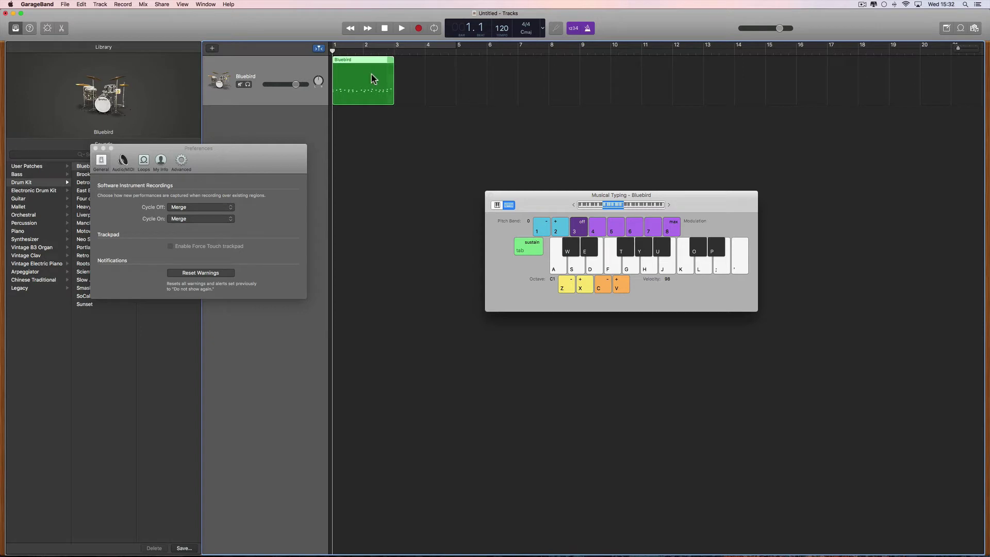
Open the region in the Piano Roll, quantize all 25 notes to 1/16, and play it back
{"action": "left_click_drag", "start_coordinate": [545, 212], "coordinate": [615, 181]}
{"action": "double_click", "coordinate": [374, 82]}
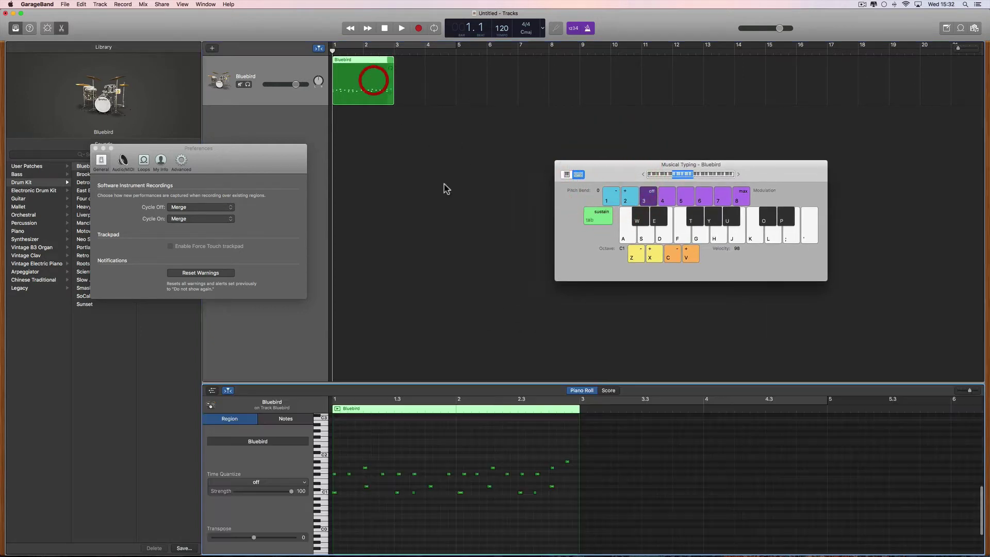
{"action": "key", "text": "super+a"}
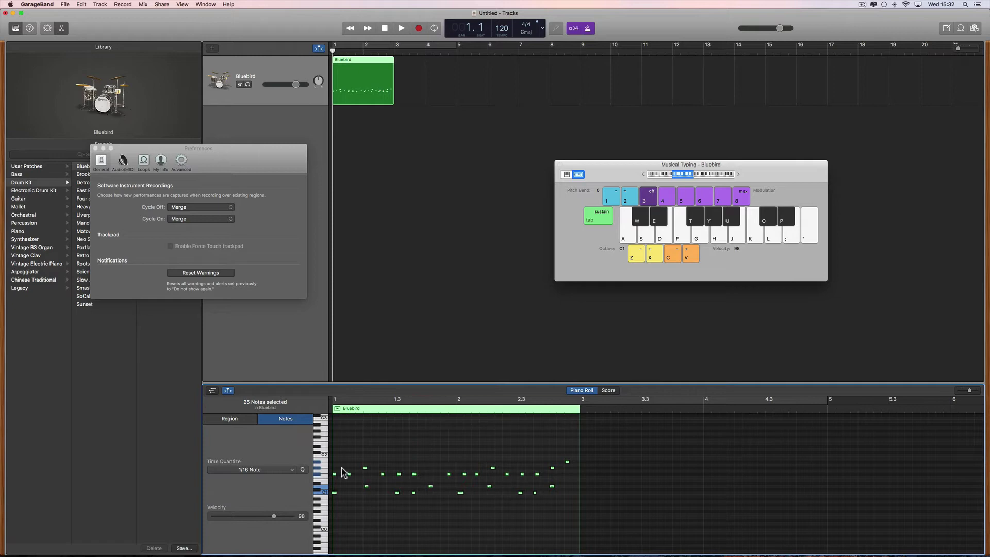
{"action": "left_click", "coordinate": [302, 470]}
{"action": "key", "text": "space"}
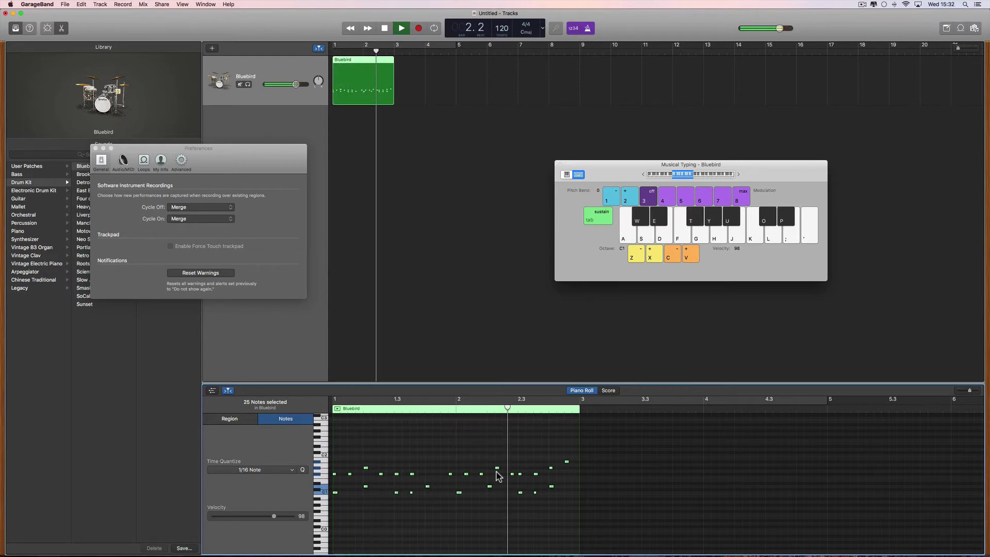
{"action": "key", "text": "space"}
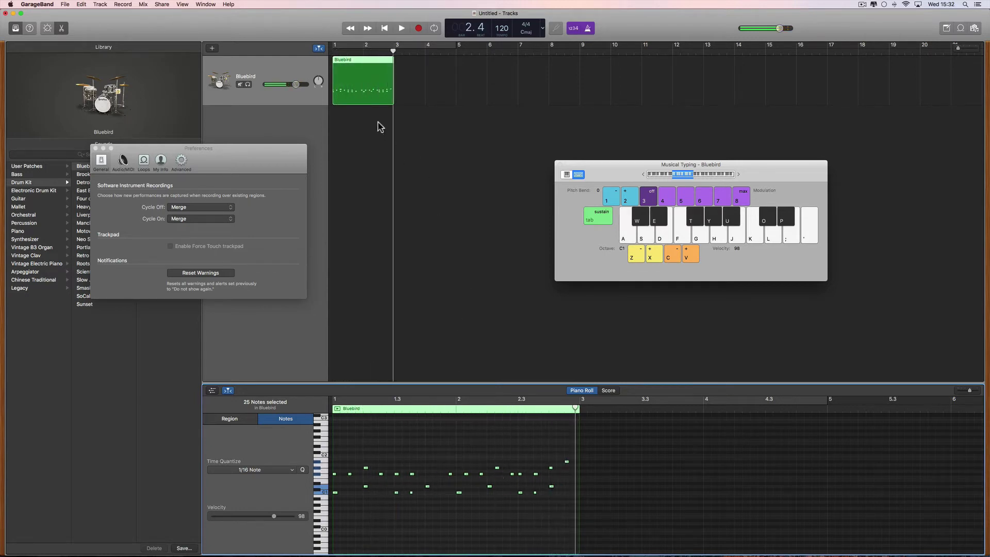
{"action": "left_click", "coordinate": [366, 66]}
Delete the Bluebird region and turn on a cycle range from bar 1 to bar 3
{"action": "key", "text": "Delete"}
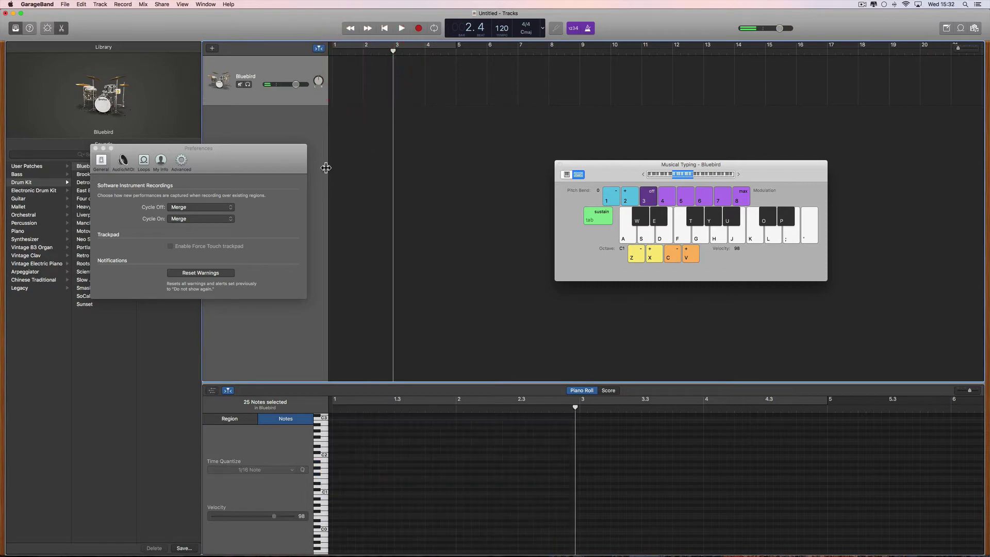
{"action": "left_click_drag", "start_coordinate": [215, 147], "coordinate": [209, 126]}
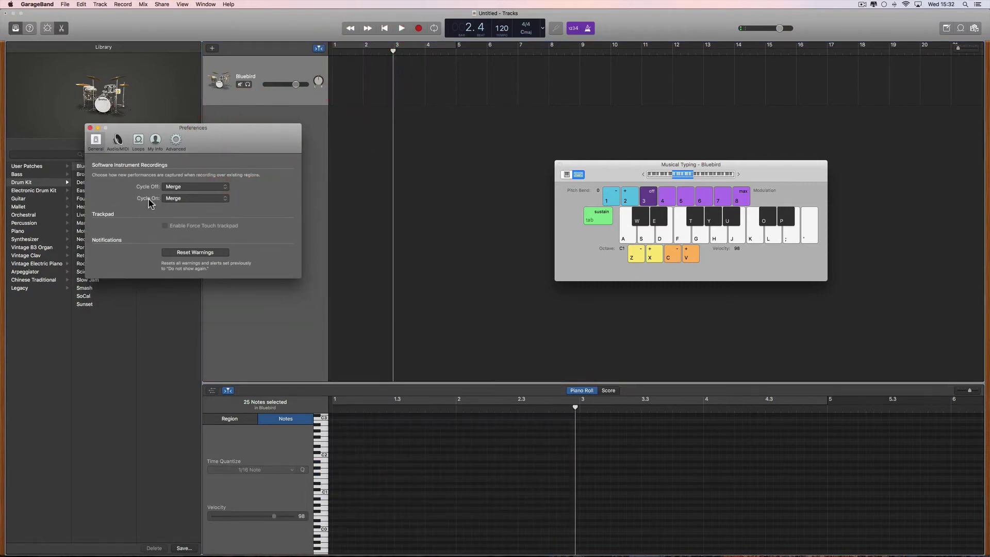
{"action": "left_click", "coordinate": [407, 49]}
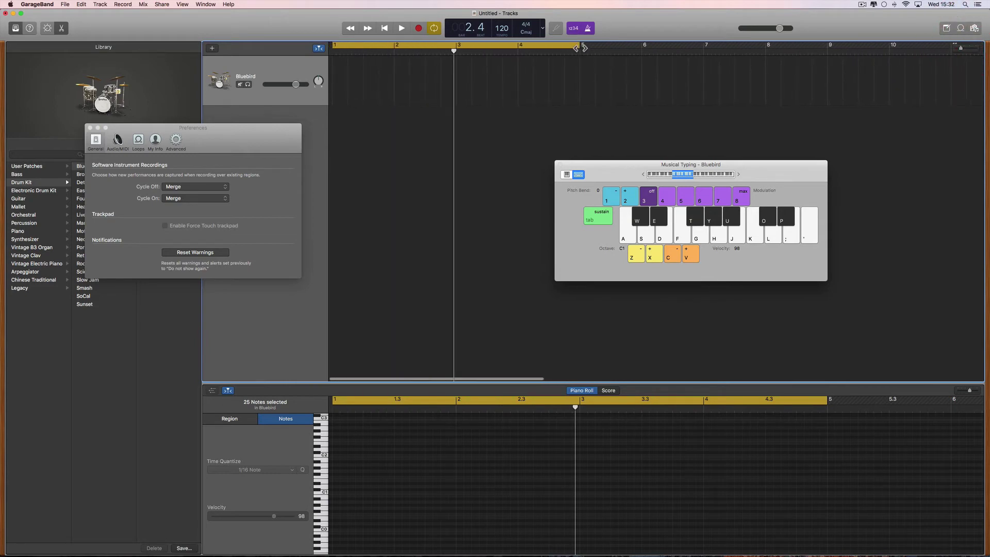
{"action": "left_click_drag", "start_coordinate": [582, 47], "coordinate": [454, 50]}
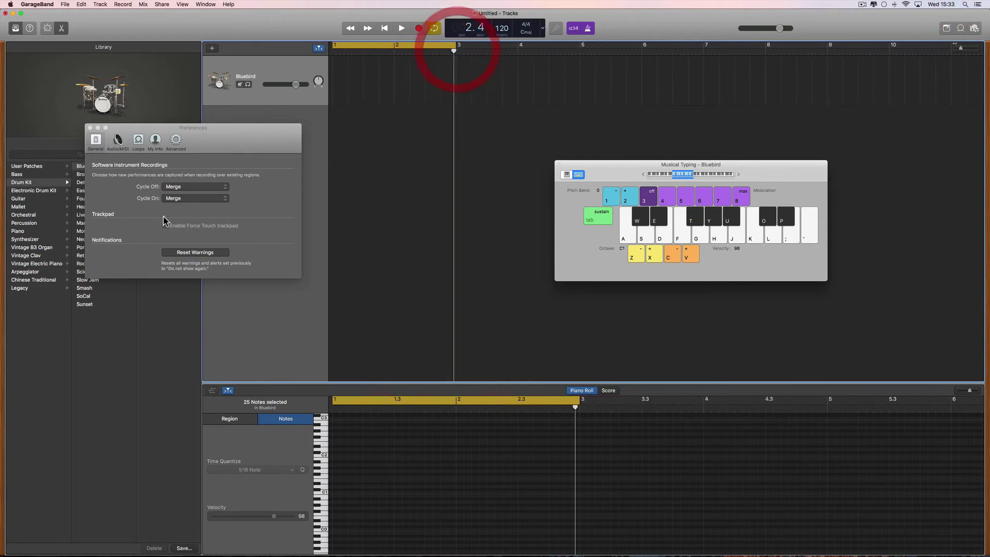
Keep Merge as the cycle-on recording mode in Preferences
{"action": "left_click", "coordinate": [187, 198]}
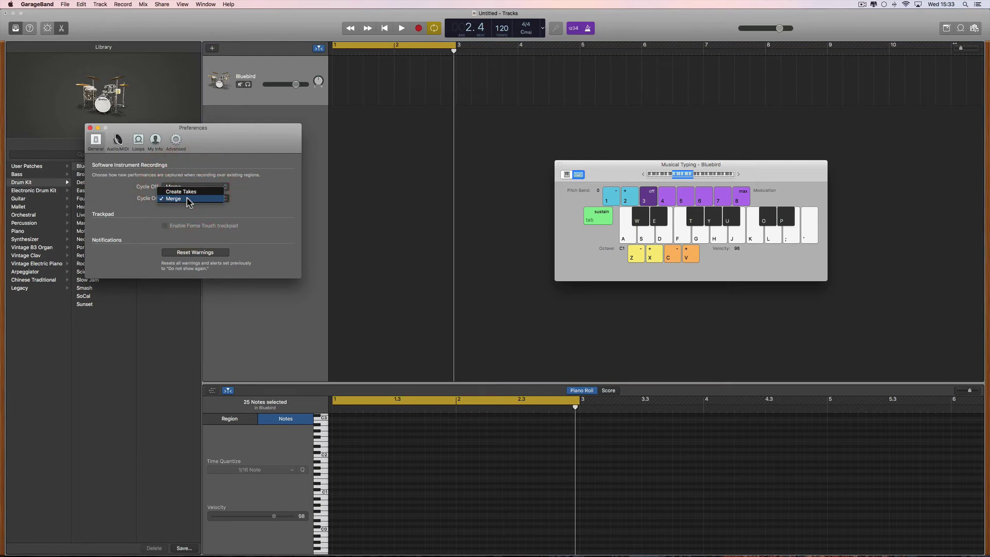
{"action": "left_click", "coordinate": [184, 198]}
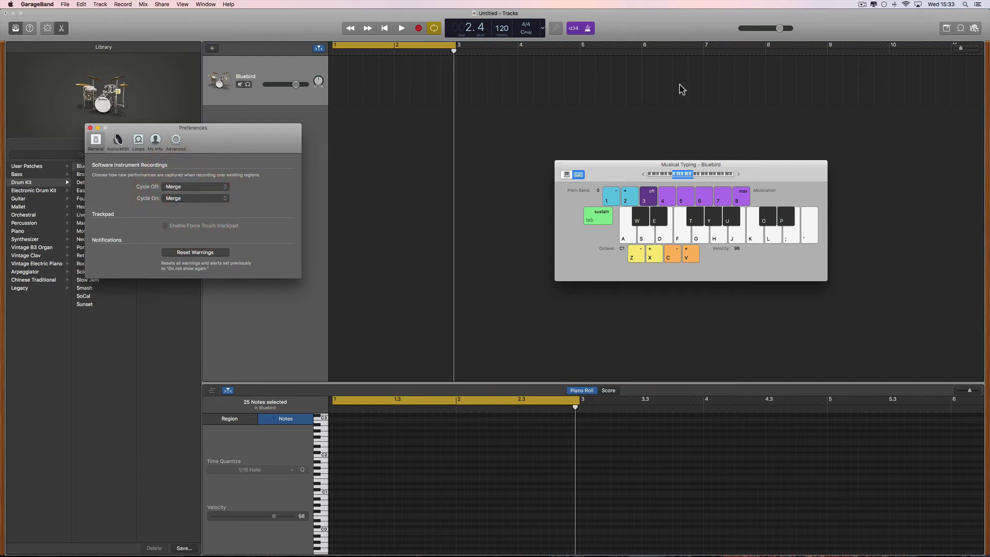
{"action": "left_click", "coordinate": [963, 48]}
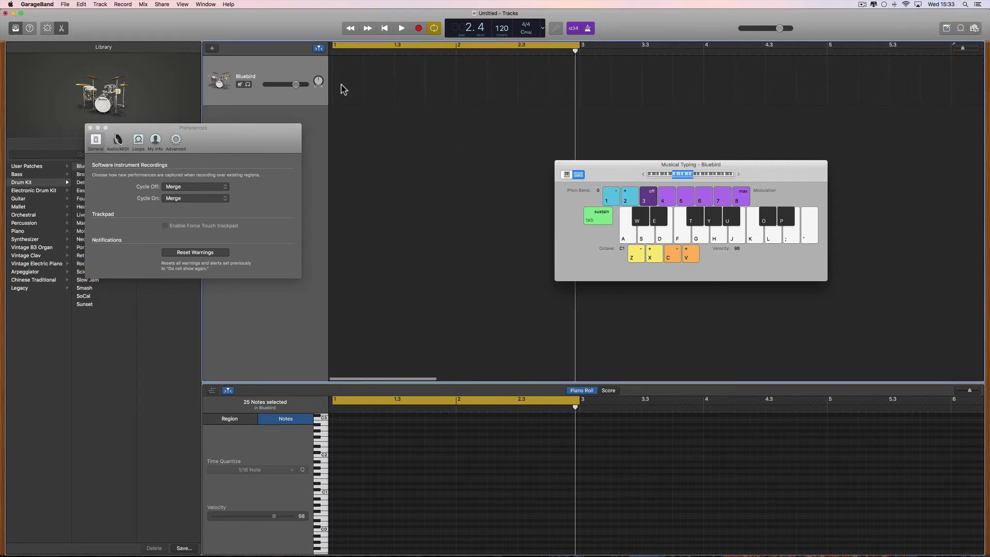
Start recording from the beginning with alternating A/S kick and snare hits
{"action": "left_click", "coordinate": [385, 29]}
{"action": "left_click", "coordinate": [420, 29]}
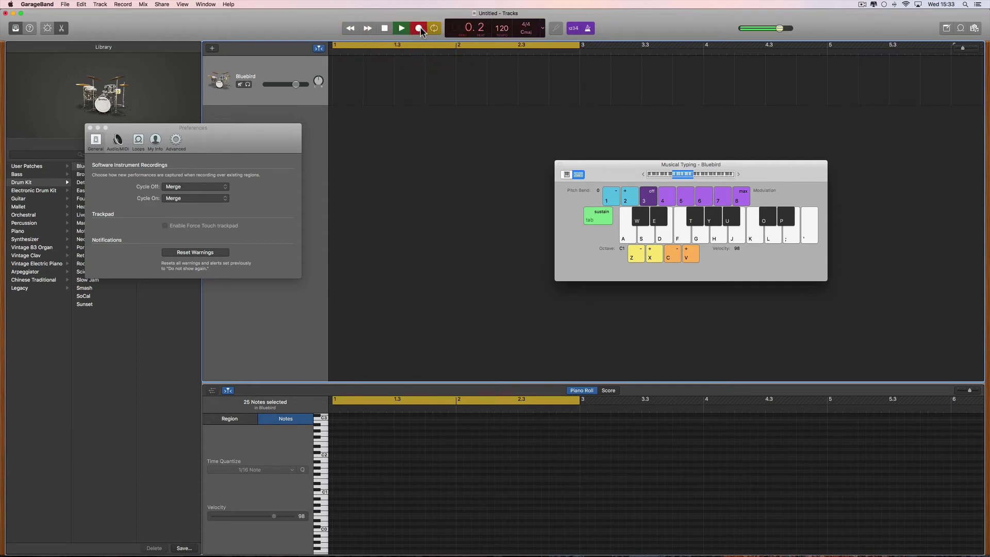
{"action": "key", "text": "a"}
{"action": "key", "text": "s"}
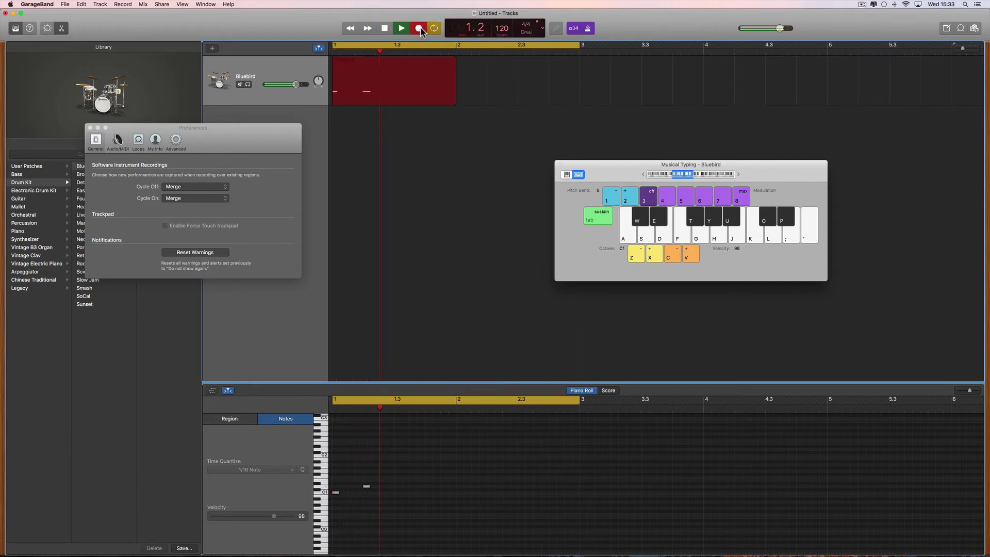
{"action": "key", "text": "a"}
{"action": "key", "text": "s"}
{"action": "key", "text": "a"}
{"action": "key", "text": "s"}
{"action": "key", "text": "a"}
{"action": "key", "text": "s"}
Layer T/U cymbal hits and G/H drum sounds on later cycle passes, then stop
{"action": "key", "text": "t"}
{"action": "key", "text": "t"}
{"action": "key", "text": "u"}
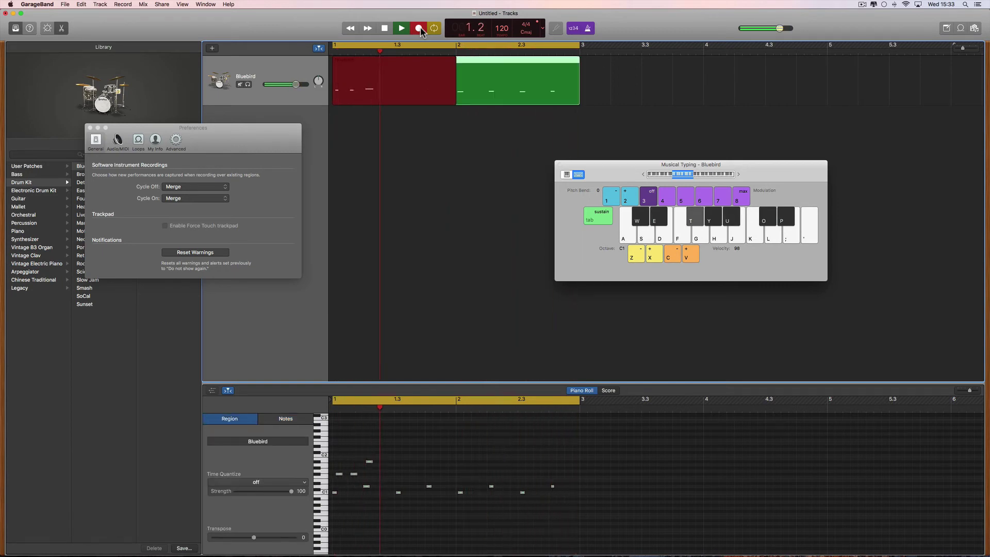
{"action": "key", "text": "t"}
{"action": "key", "text": "t"}
{"action": "key", "text": "t"}
{"action": "key", "text": "u"}
{"action": "key", "text": "t"}
{"action": "key", "text": "t"}
{"action": "key", "text": "u"}
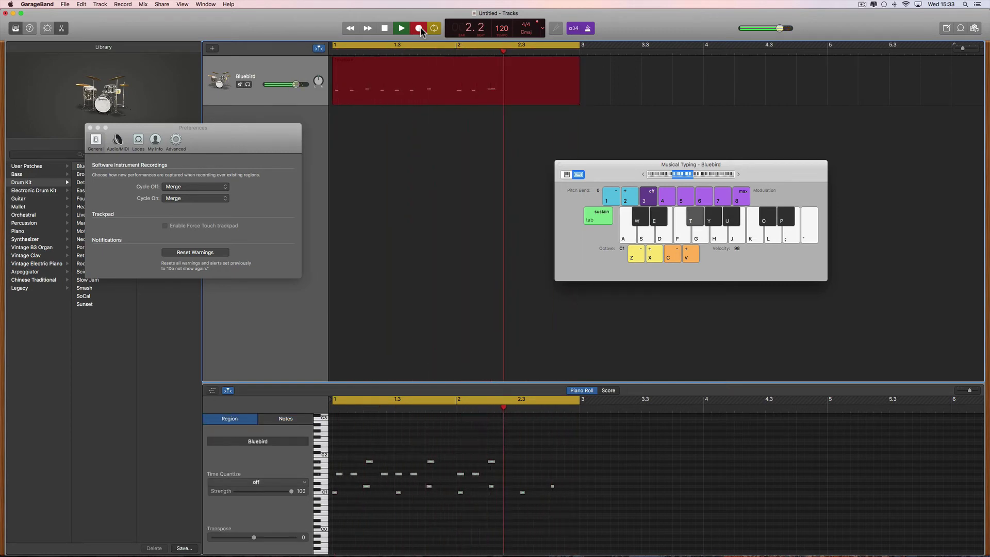
{"action": "key", "text": "t"}
{"action": "key", "text": "t"}
{"action": "key", "text": "s"}
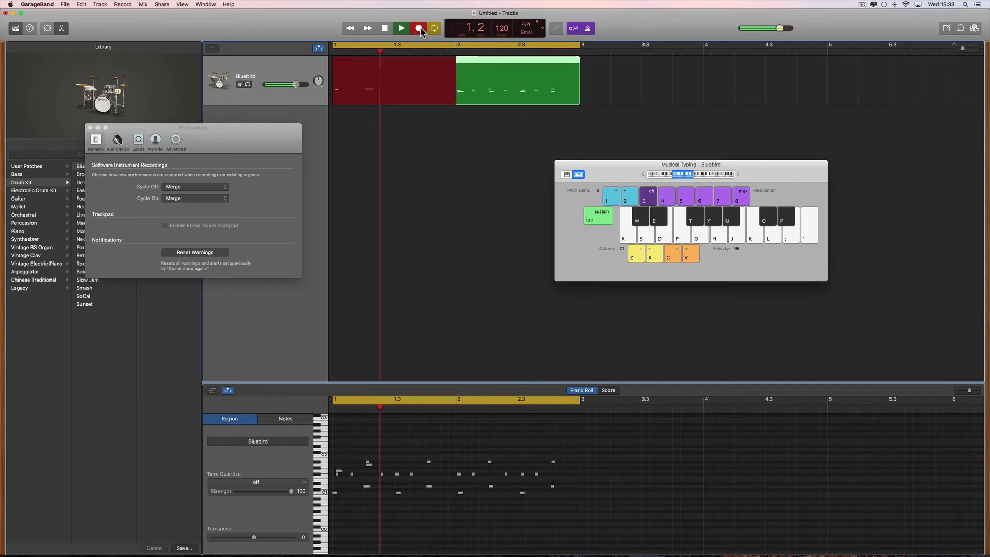
{"action": "key", "text": "h"}
{"action": "key", "text": "g"}
{"action": "key", "text": "g"}
{"action": "key", "text": "h"}
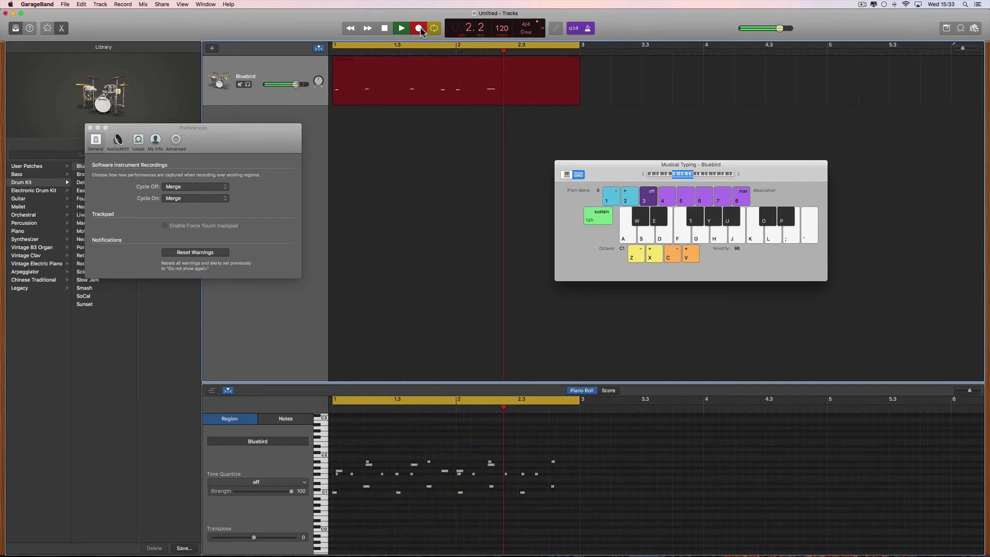
{"action": "key", "text": "h"}
{"action": "key", "text": "g"}
{"action": "key", "text": "space"}
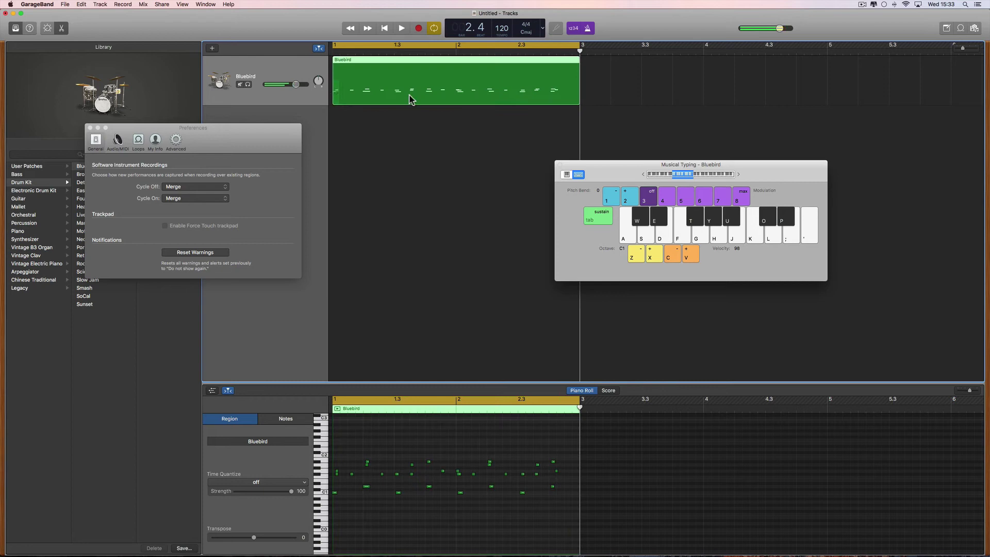
Select all recorded notes, quantize them to 1/16 notes, and play back the pattern
{"action": "left_click", "coordinate": [418, 462]}
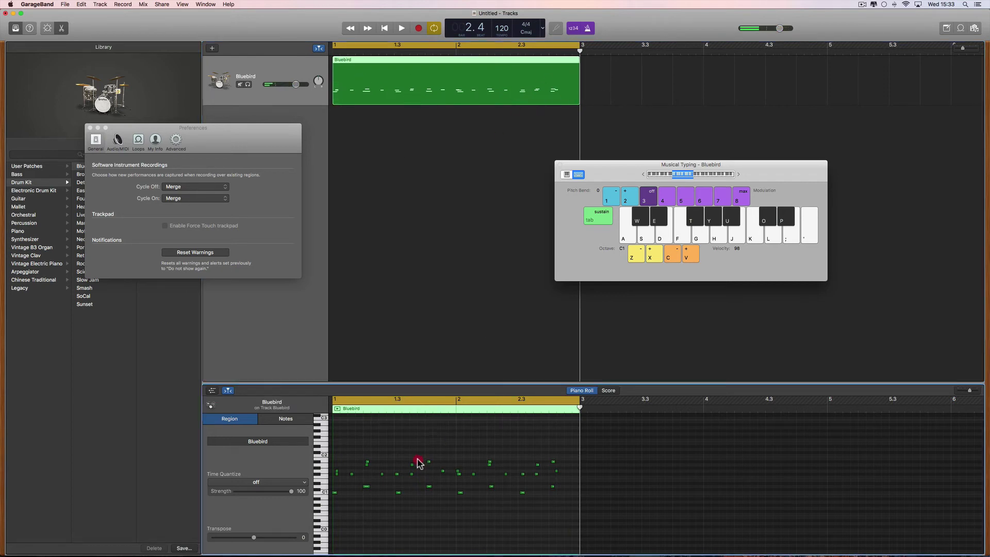
{"action": "left_click", "coordinate": [304, 470]}
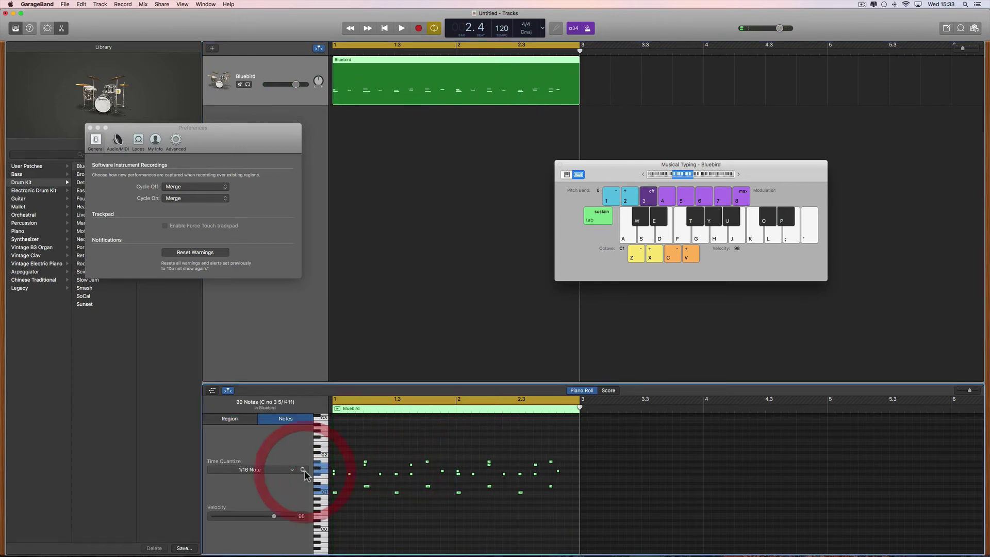
{"action": "key", "text": "space"}
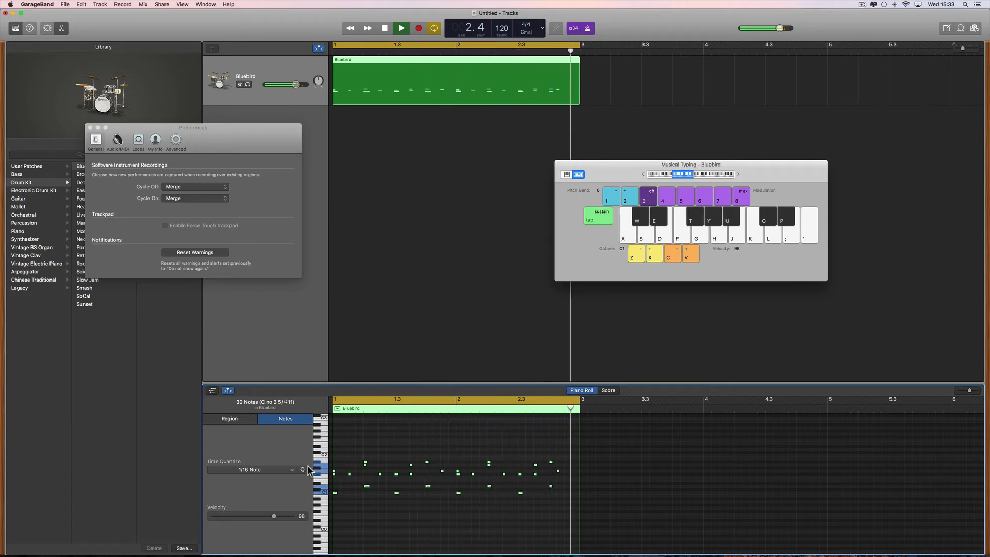
{"action": "key", "text": "space"}
Delete the Bluebird region and return the playhead to the start
{"action": "left_click", "coordinate": [389, 73]}
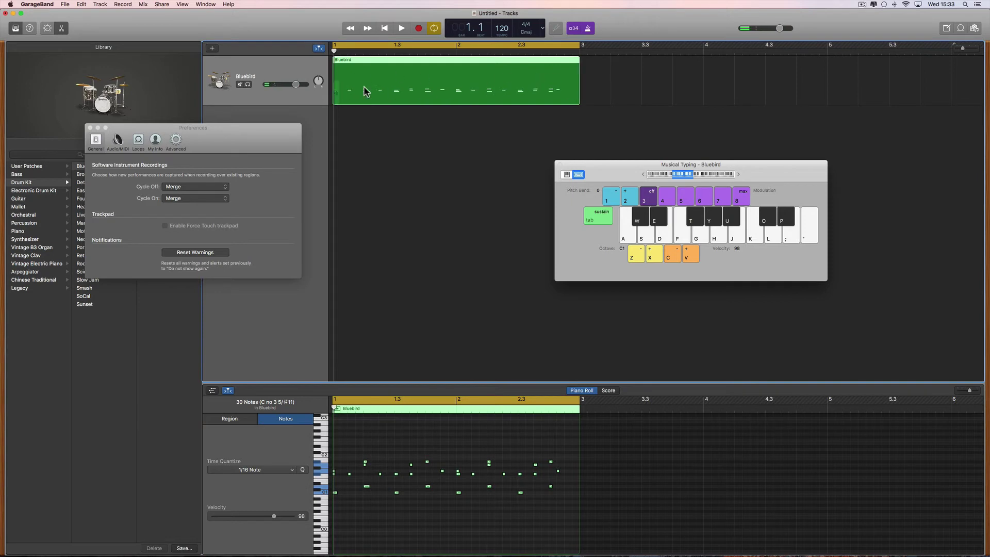
{"action": "left_click", "coordinate": [495, 88]}
{"action": "key", "text": "Delete"}
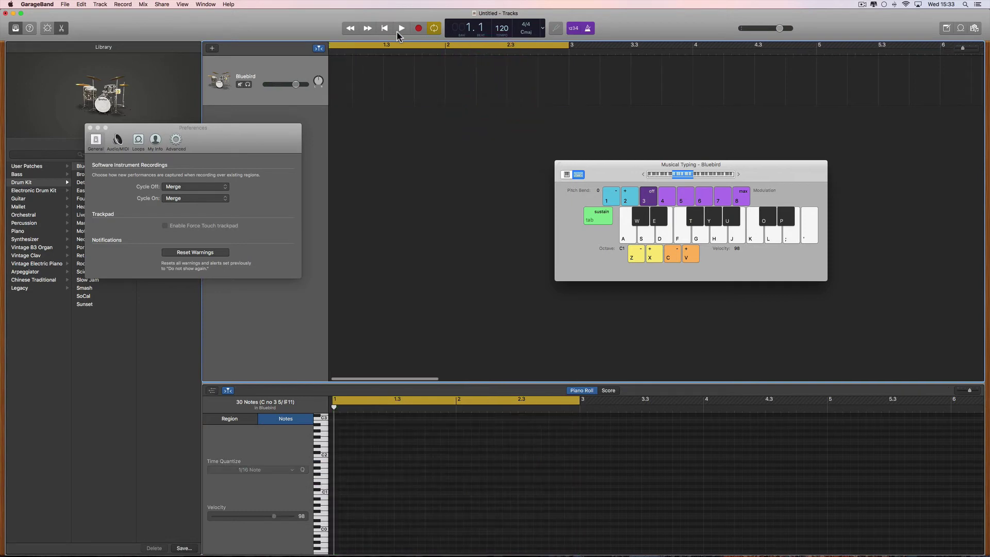
{"action": "left_click", "coordinate": [385, 29]}
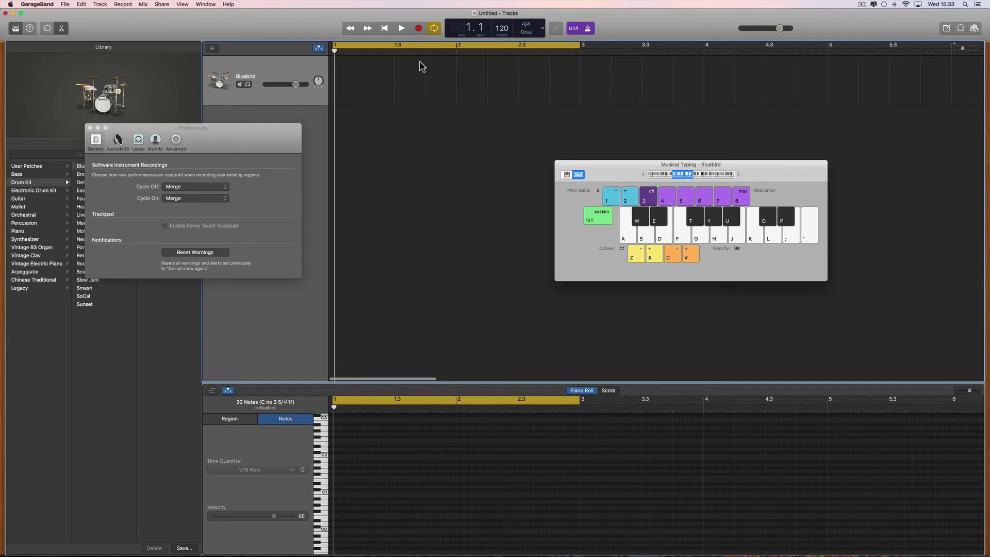
Record a first pass of alternating kick (A) and snare (S) hits on the Bluebird track
{"action": "left_click", "coordinate": [418, 30]}
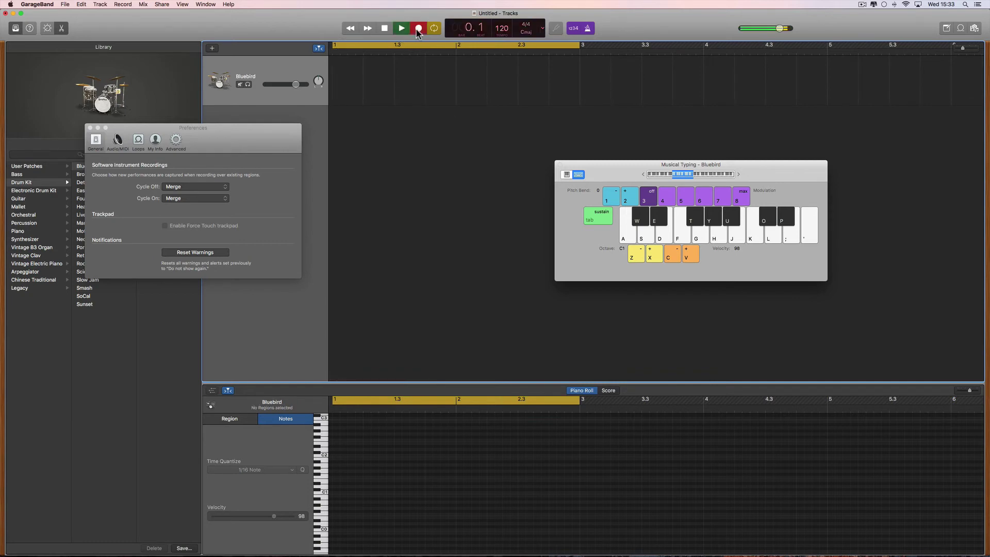
{"action": "key", "text": "a"}
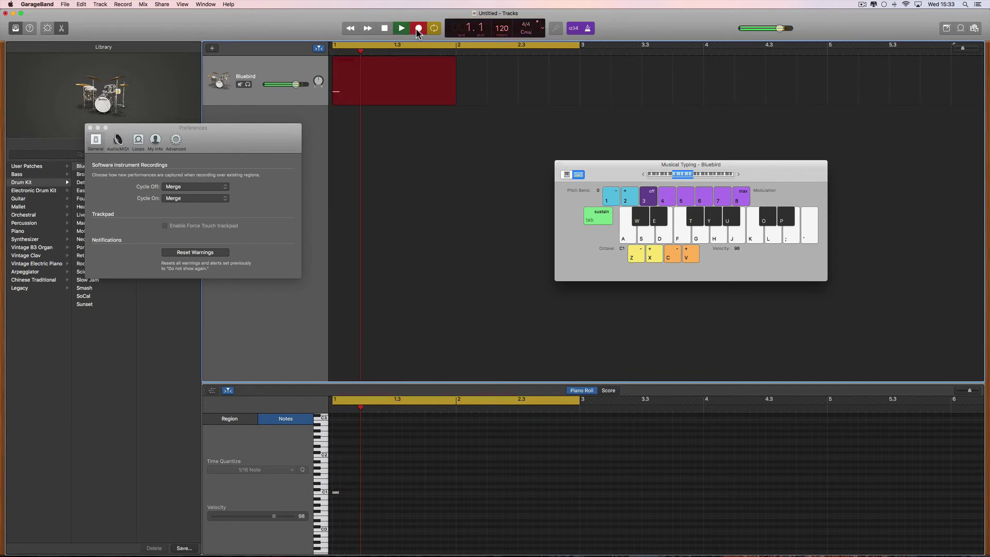
{"action": "key", "text": "s"}
{"action": "key", "text": "a"}
{"action": "key", "text": "s"}
{"action": "key", "text": "a"}
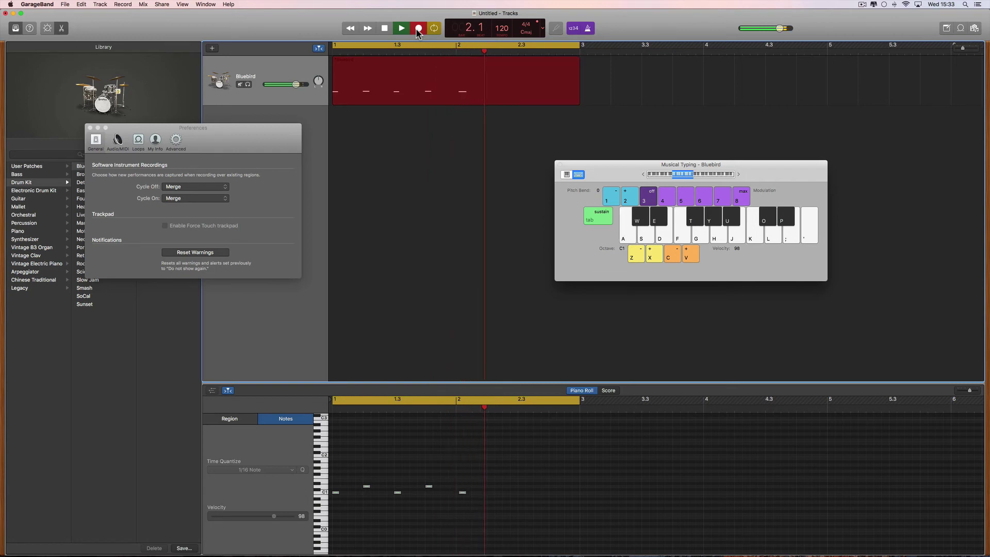
{"action": "key", "text": "s"}
{"action": "key", "text": "a"}
{"action": "key", "text": "s"}
{"action": "key", "text": "space"}
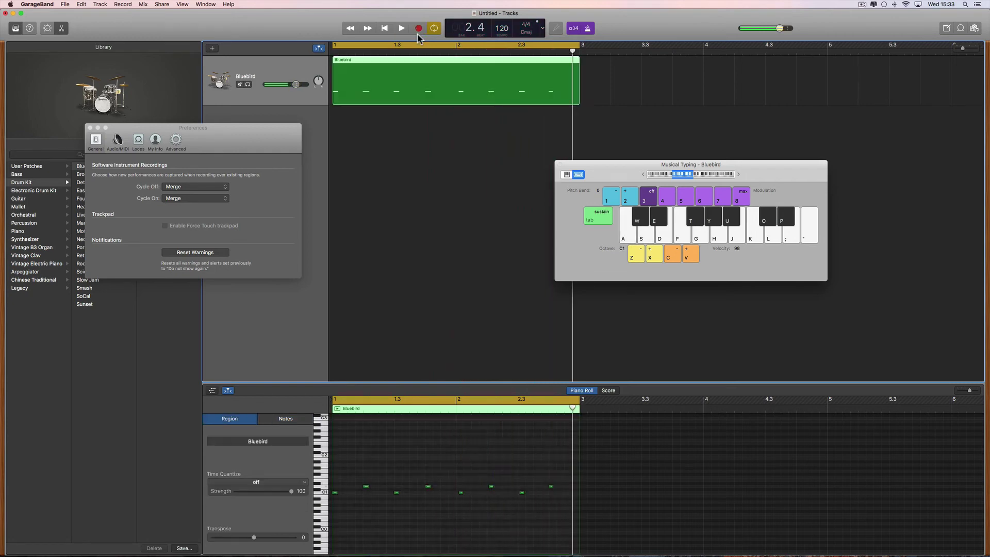
From bar 1, record a second pass of T and Y hi-hat hits merging into the region
{"action": "left_click", "coordinate": [384, 28]}
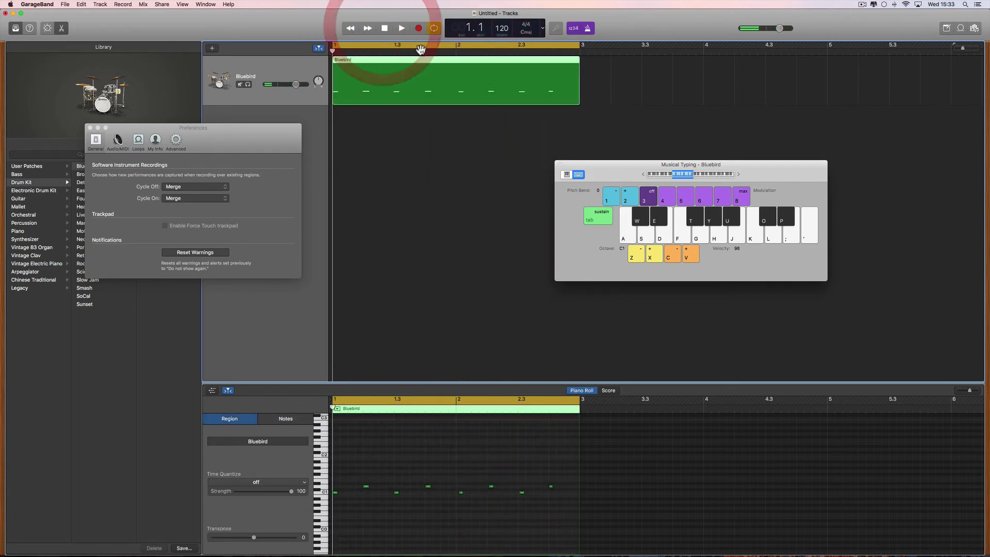
{"action": "left_click", "coordinate": [418, 28]}
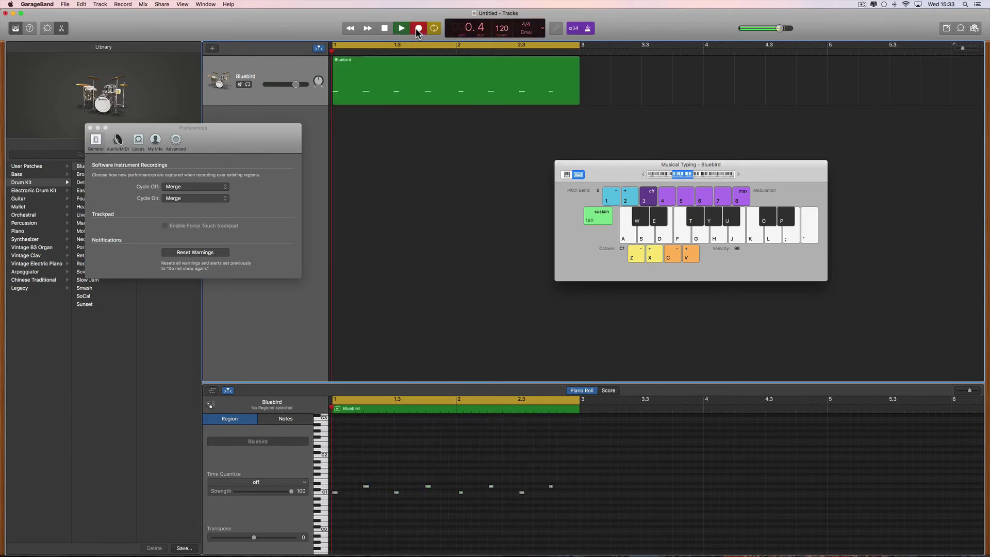
{"action": "key", "text": "t"}
{"action": "key", "text": "t"}
{"action": "key", "text": "y"}
{"action": "key", "text": "t"}
{"action": "key", "text": "t"}
{"action": "key", "text": "t"}
{"action": "key", "text": "y"}
{"action": "key", "text": "t"}
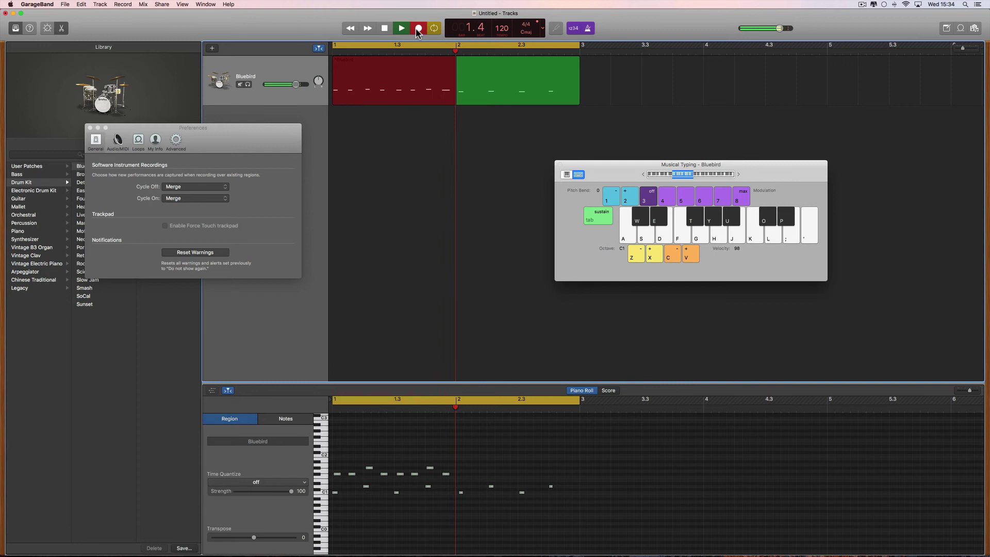
{"action": "key", "text": "t"}
{"action": "key", "text": "t"}
{"action": "key", "text": "y"}
{"action": "key", "text": "t"}
{"action": "key", "text": "t"}
{"action": "key", "text": "t"}
{"action": "key", "text": "y"}
{"action": "key", "text": "space"}
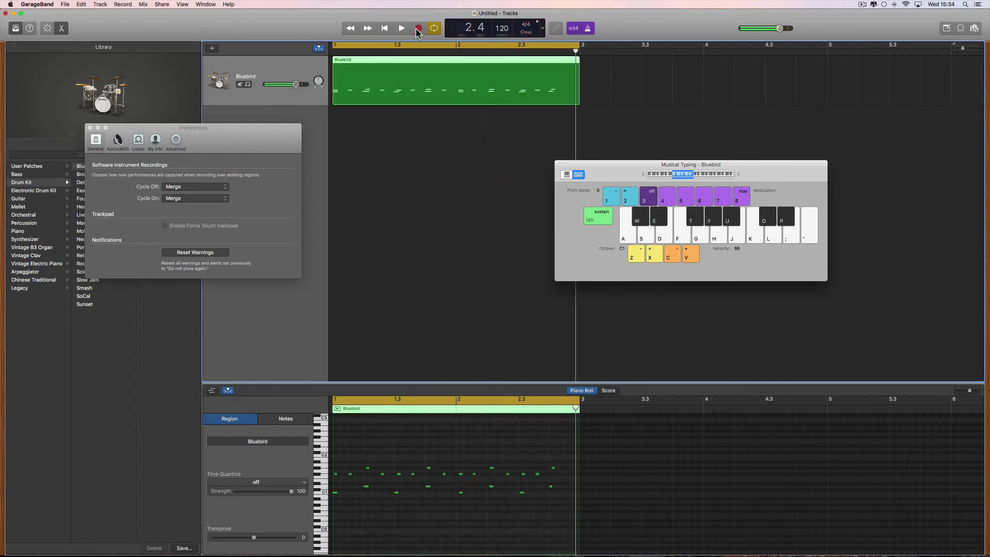
Play back the merged Bluebird region from bar 1, then delete it
{"action": "left_click", "coordinate": [388, 29]}
{"action": "key", "text": "space"}
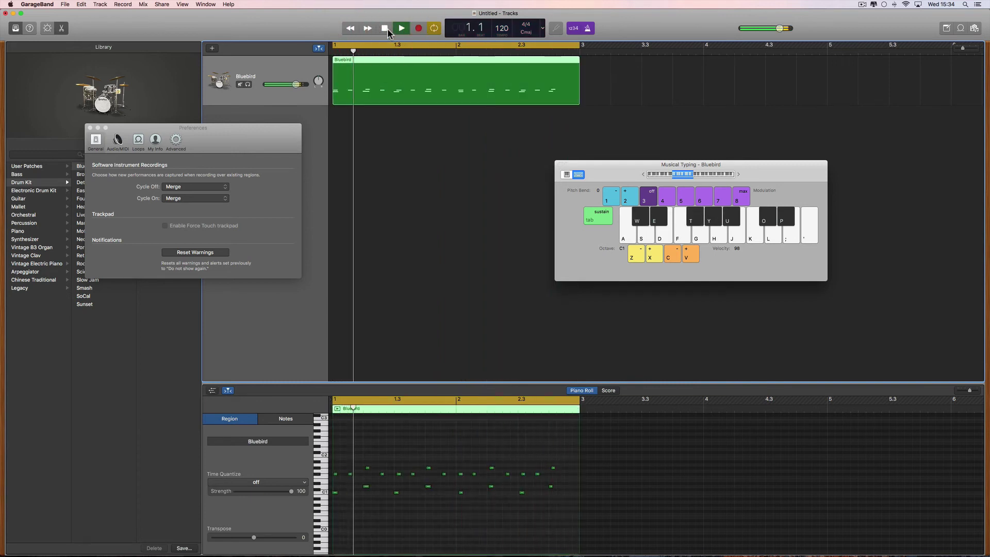
{"action": "left_click", "coordinate": [402, 28]}
{"action": "left_click", "coordinate": [406, 69]}
{"action": "key", "text": "Delete"}
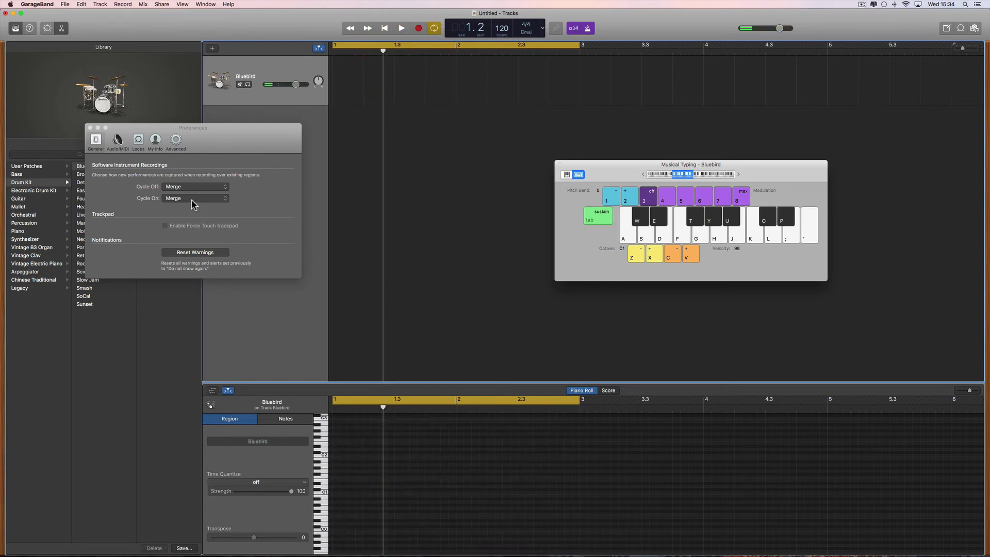
Set cycle-on recording to Create Takes, hide the note editor and lower the Musical Typing window
{"action": "left_click", "coordinate": [168, 199]}
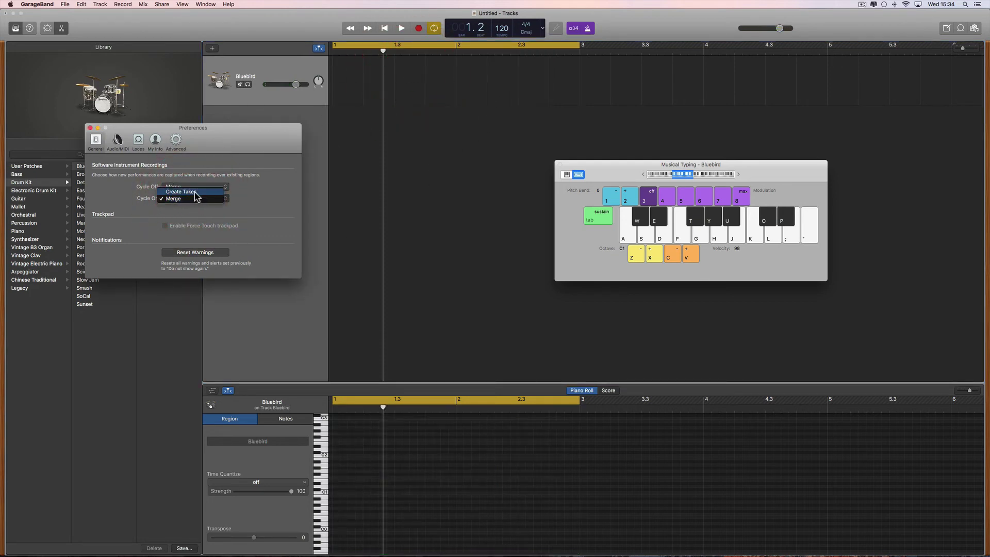
{"action": "left_click", "coordinate": [194, 191]}
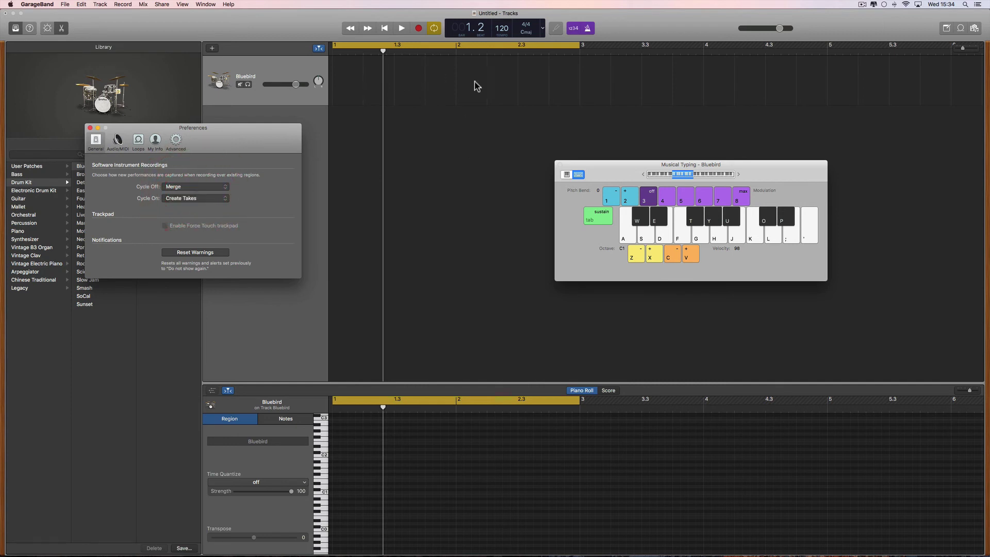
{"action": "left_click", "coordinate": [62, 29]}
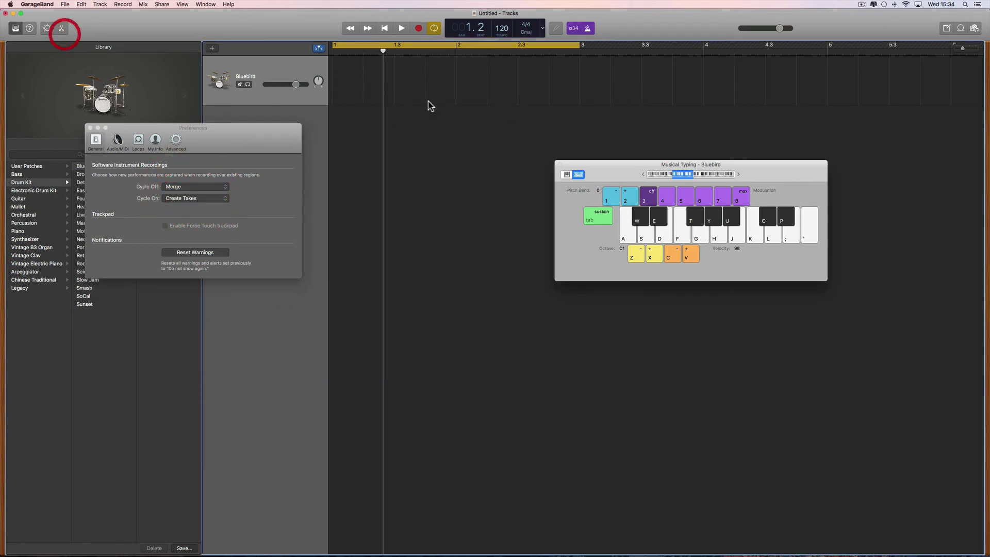
{"action": "left_click_drag", "start_coordinate": [606, 177], "coordinate": [615, 239]}
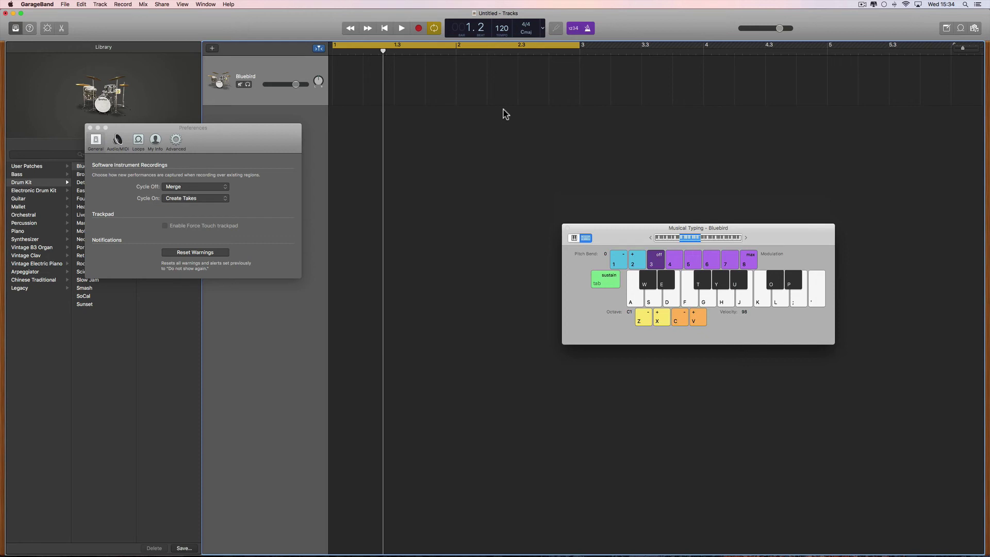
From bar 1, cycle-record three passes of A, Y, G and H drum hits into three takes
{"action": "left_click", "coordinate": [385, 29]}
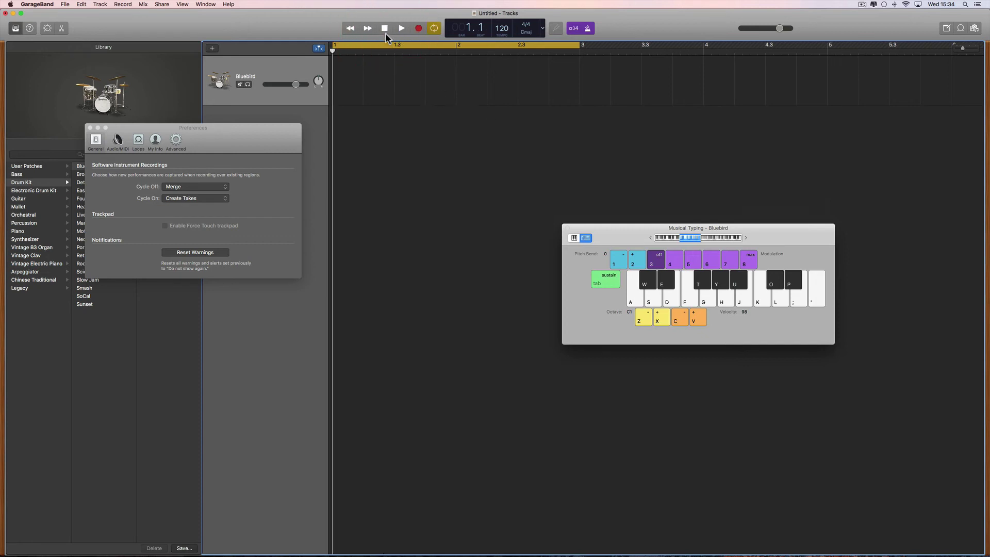
{"action": "left_click", "coordinate": [418, 29]}
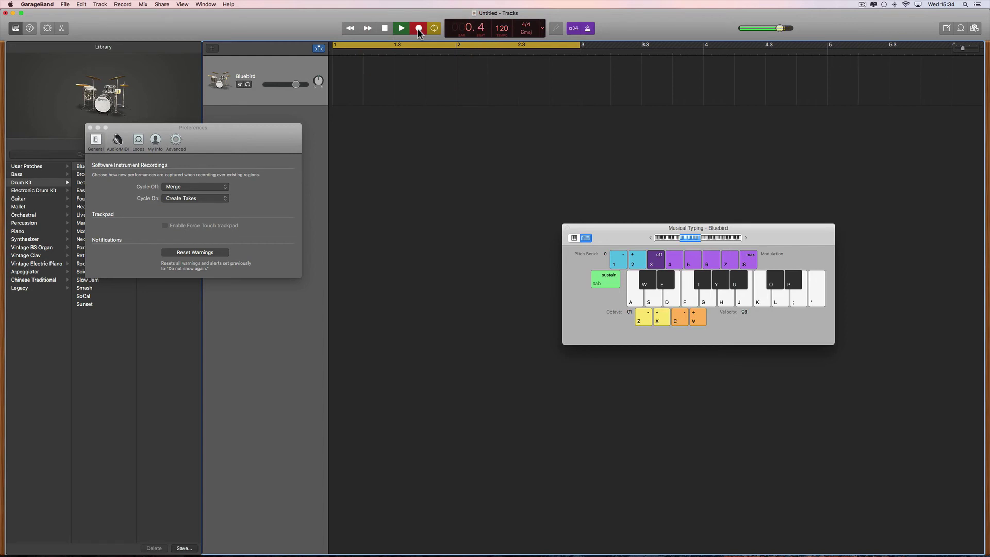
{"action": "key", "text": "a"}
{"action": "key", "text": "a"}
{"action": "key", "text": "a"}
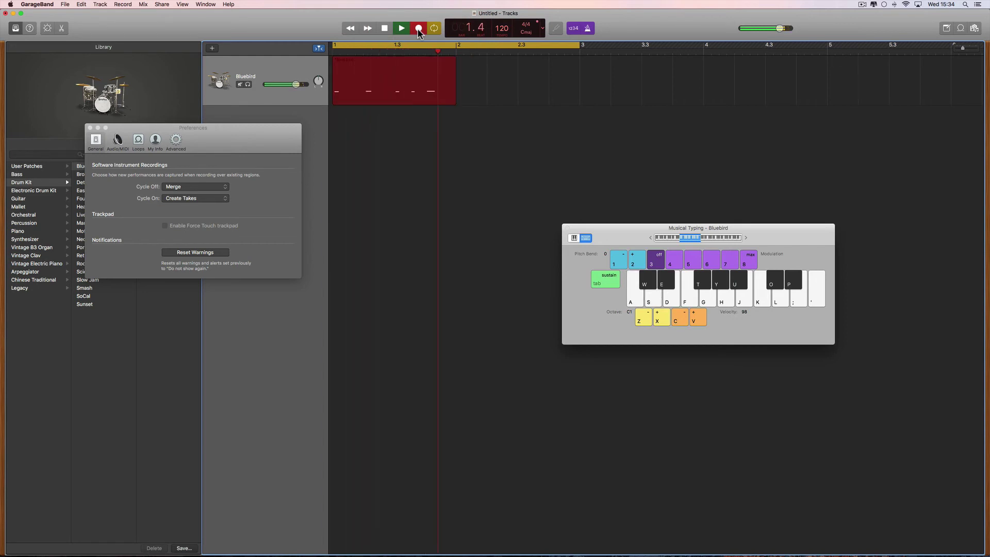
{"action": "key", "text": "a"}
{"action": "key", "text": "a"}
{"action": "key", "text": "a"}
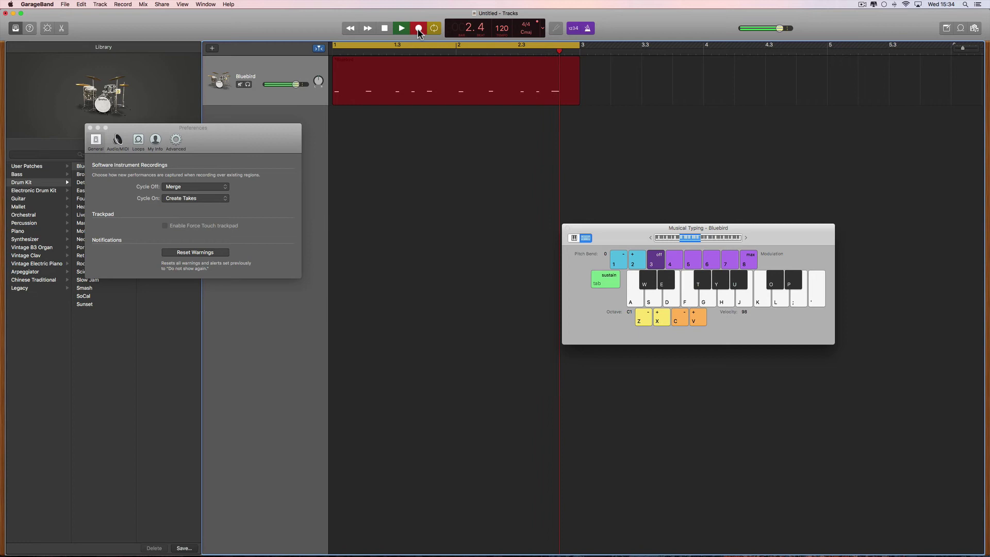
{"action": "key", "text": "y"}
{"action": "key", "text": "y"}
{"action": "key", "text": "y"}
{"action": "key", "text": "y"}
{"action": "key", "text": "y"}
{"action": "key", "text": "y"}
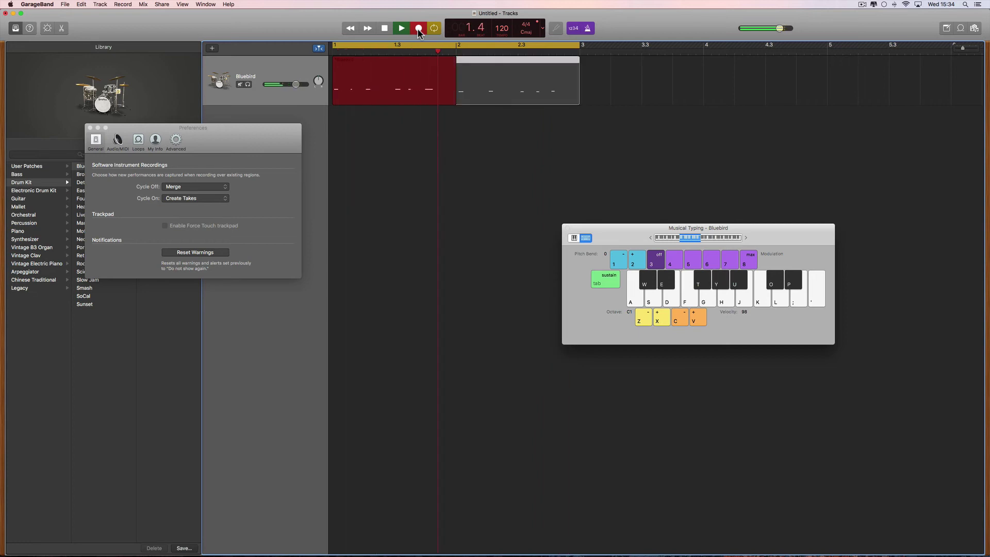
{"action": "key", "text": "y"}
{"action": "key", "text": "y"}
{"action": "key", "text": "y"}
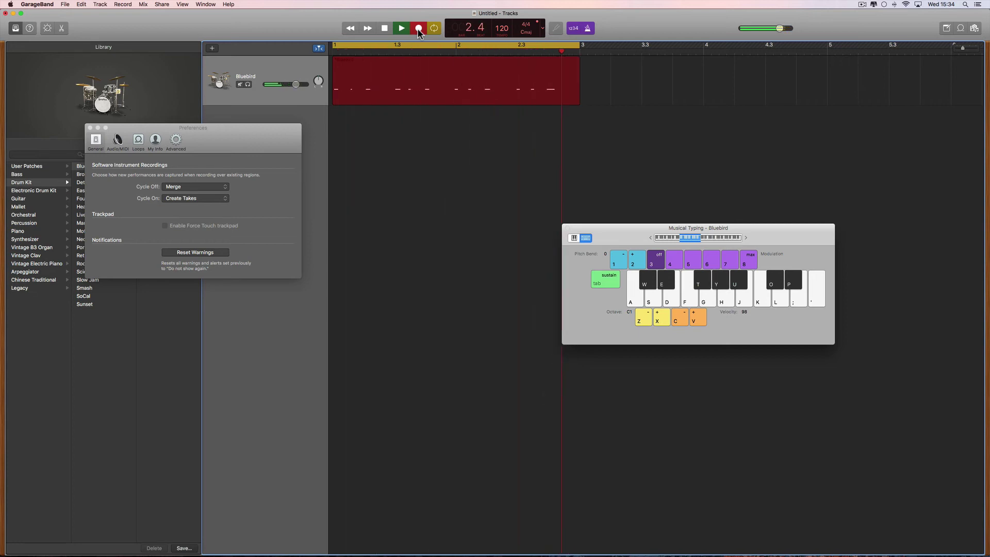
{"action": "key", "text": "g"}
{"action": "key", "text": "h"}
{"action": "key", "text": "h"}
{"action": "key", "text": "h"}
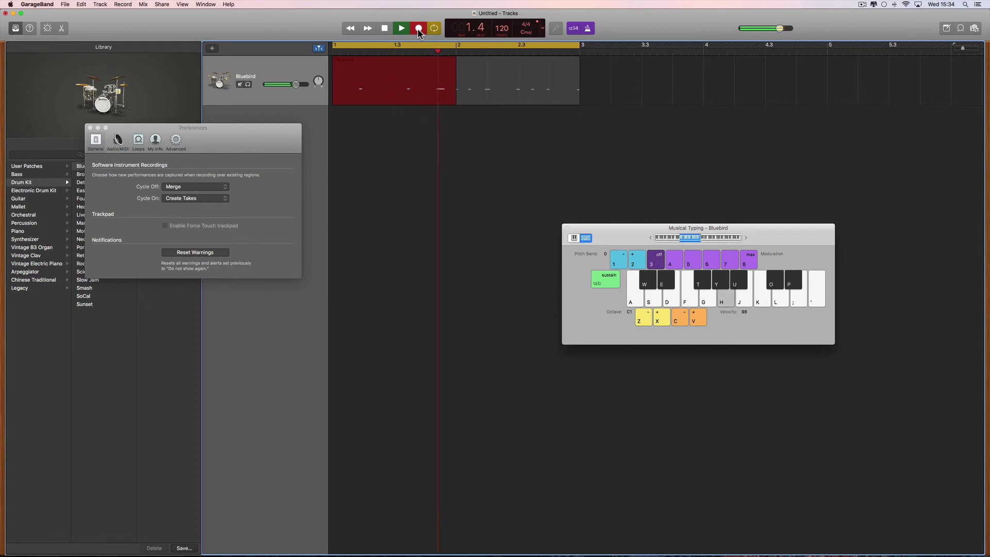
{"action": "key", "text": "g"}
{"action": "key", "text": "h"}
{"action": "key", "text": "h"}
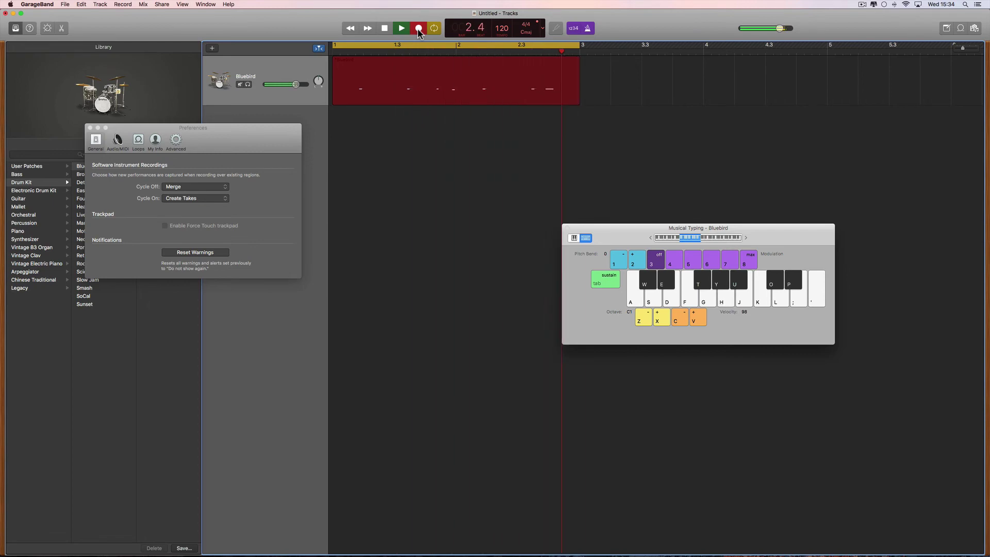
{"action": "key", "text": "space"}
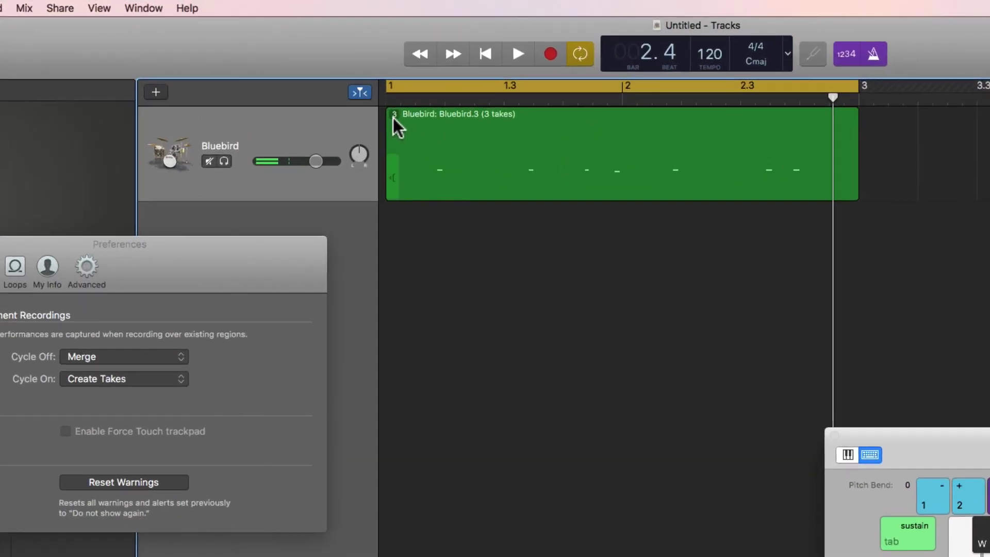
{"action": "left_click", "coordinate": [393, 118]}
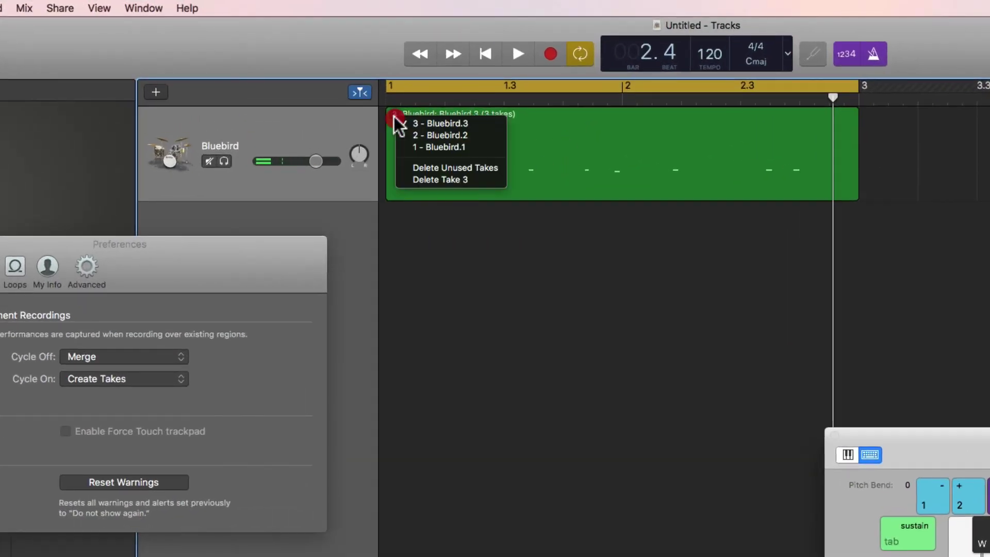
{"action": "left_click", "coordinate": [461, 147]}
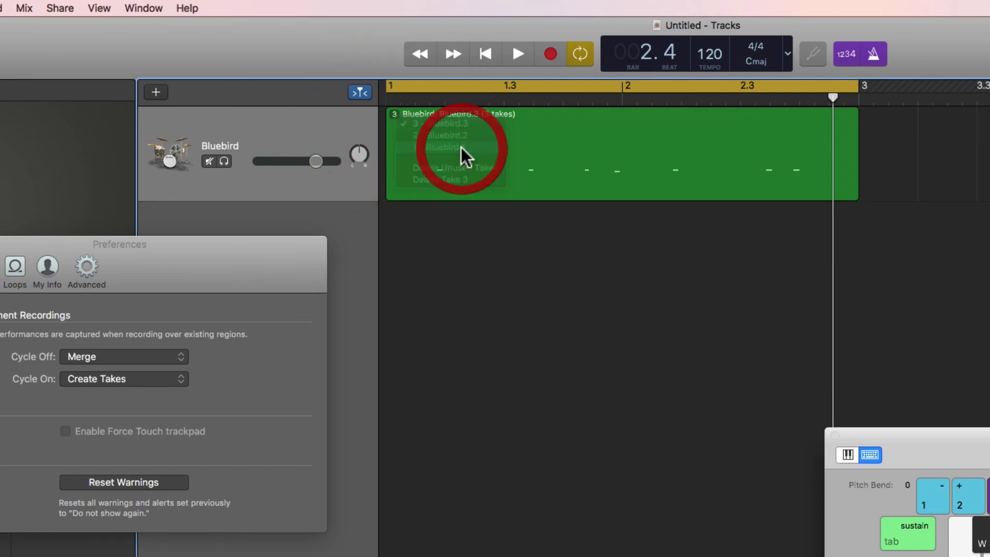
{"action": "left_click", "coordinate": [487, 54]}
{"action": "key", "text": "space"}
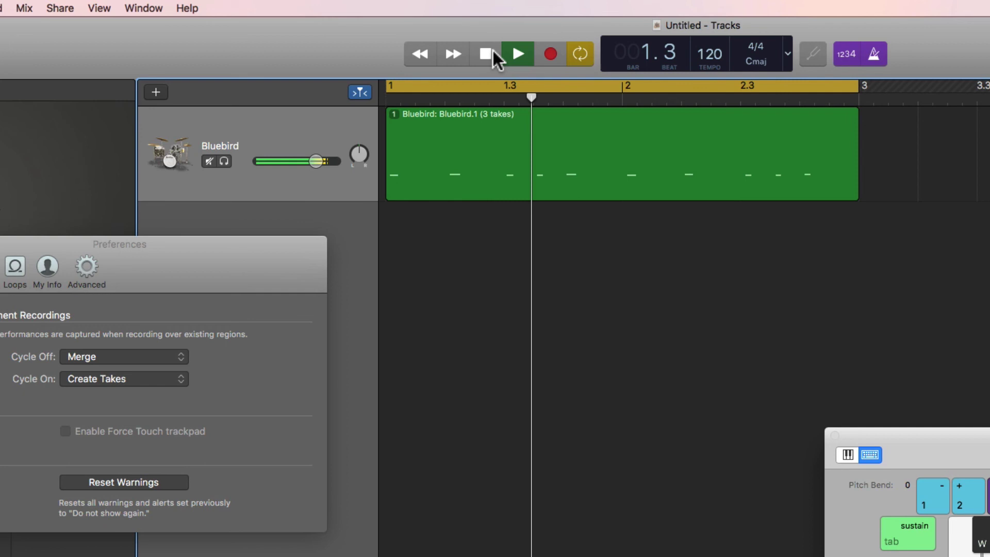
{"action": "left_click", "coordinate": [486, 54]}
{"action": "left_click", "coordinate": [394, 114]}
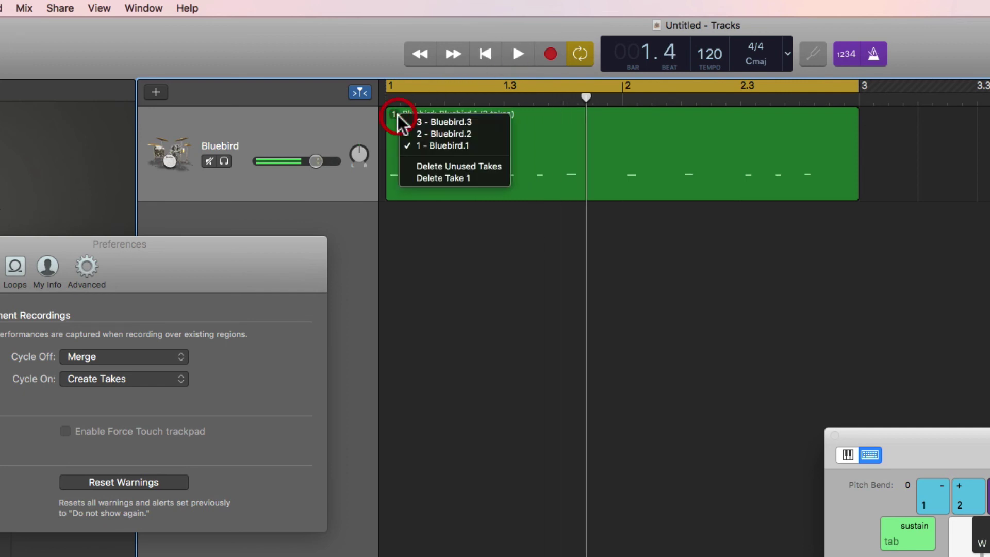
{"action": "left_click", "coordinate": [463, 135]}
{"action": "key", "text": "space"}
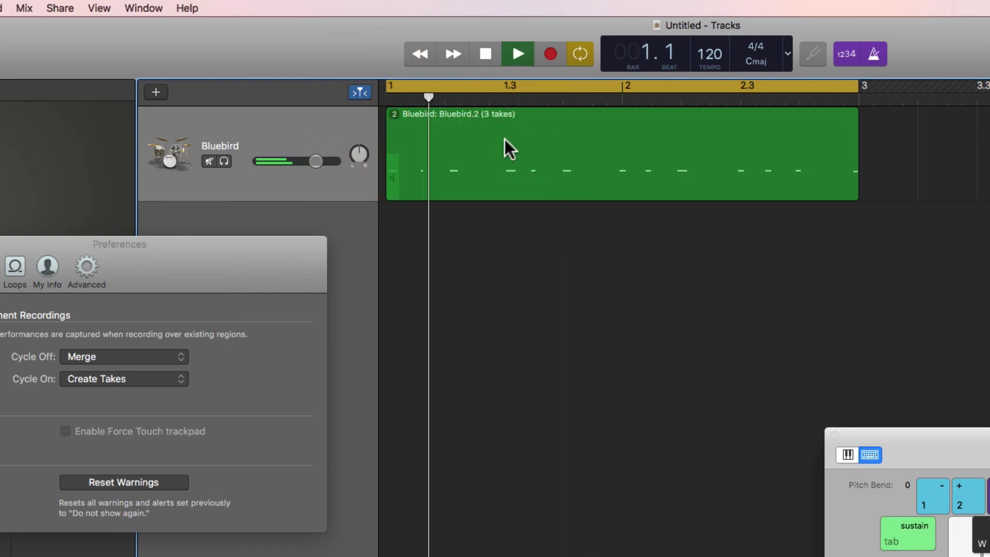
{"action": "key", "text": "space"}
{"action": "left_click", "coordinate": [395, 114]}
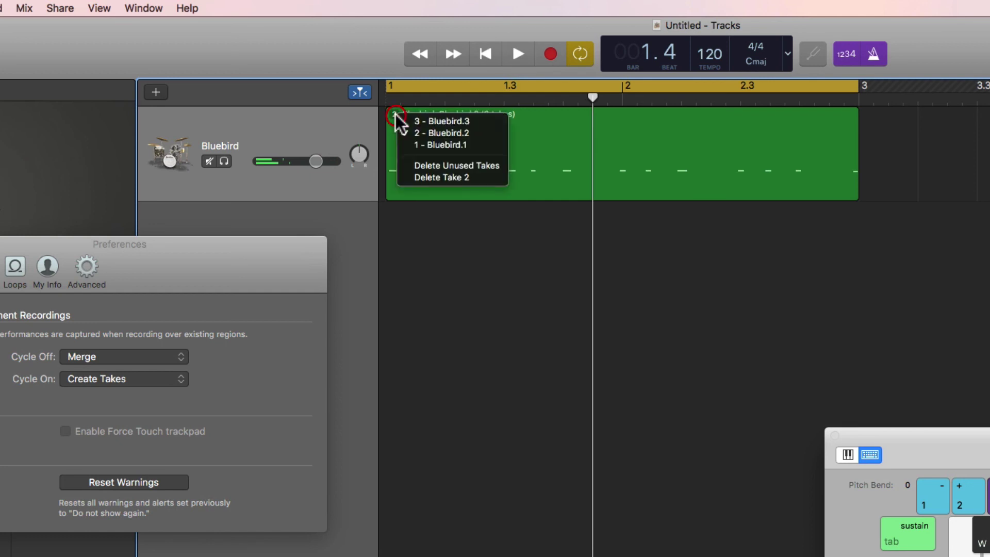
{"action": "left_click", "coordinate": [441, 121]}
{"action": "key", "text": "space"}
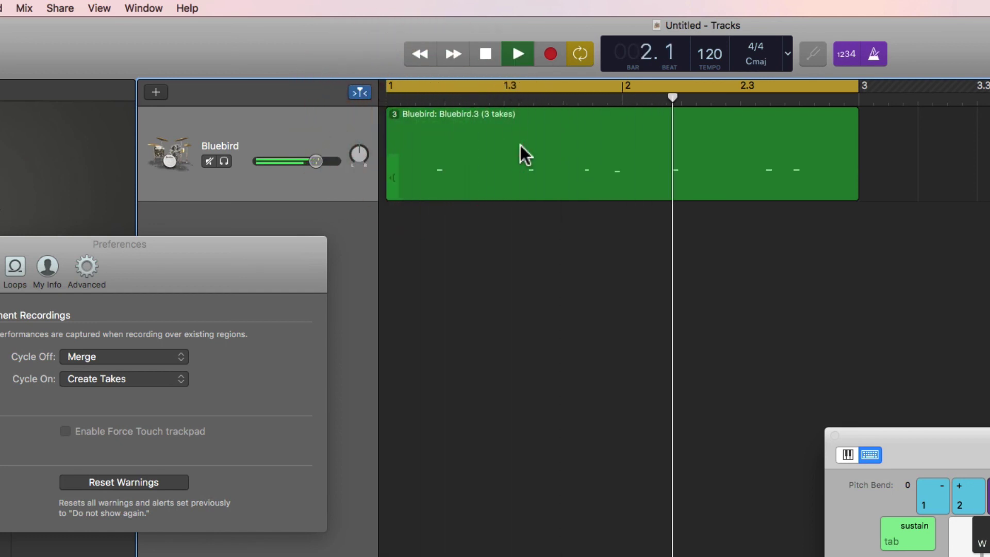
{"action": "key", "text": "space"}
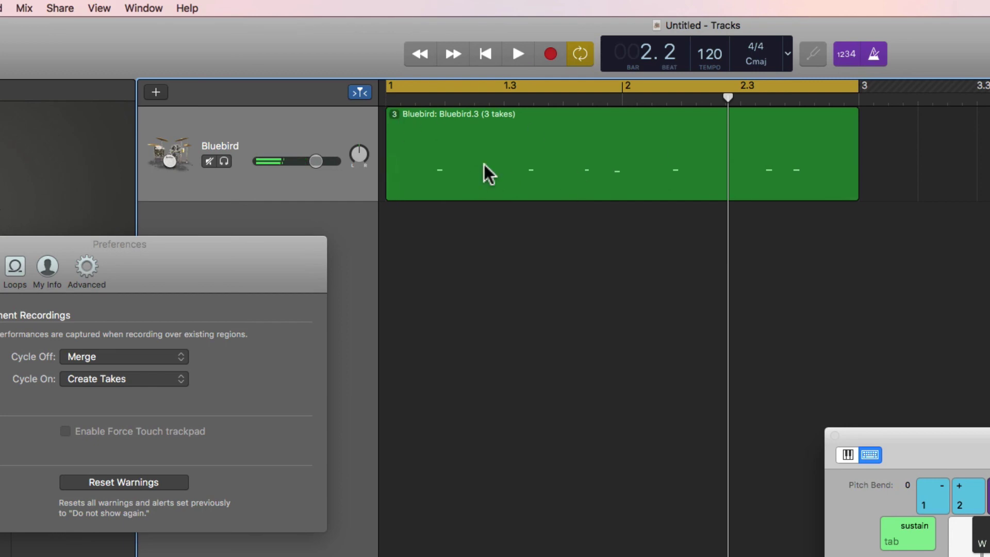
{"action": "left_click", "coordinate": [393, 116]}
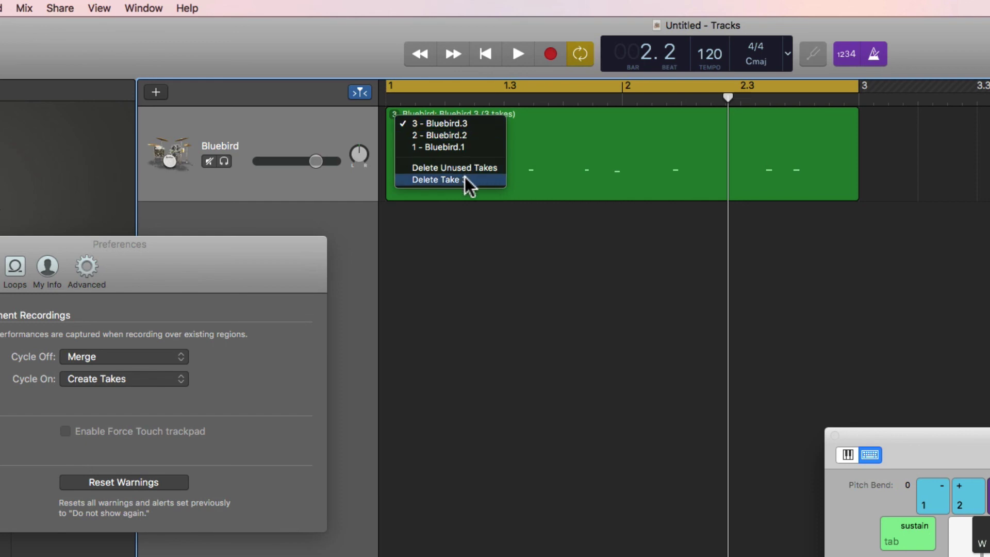
{"action": "left_click", "coordinate": [573, 265]}
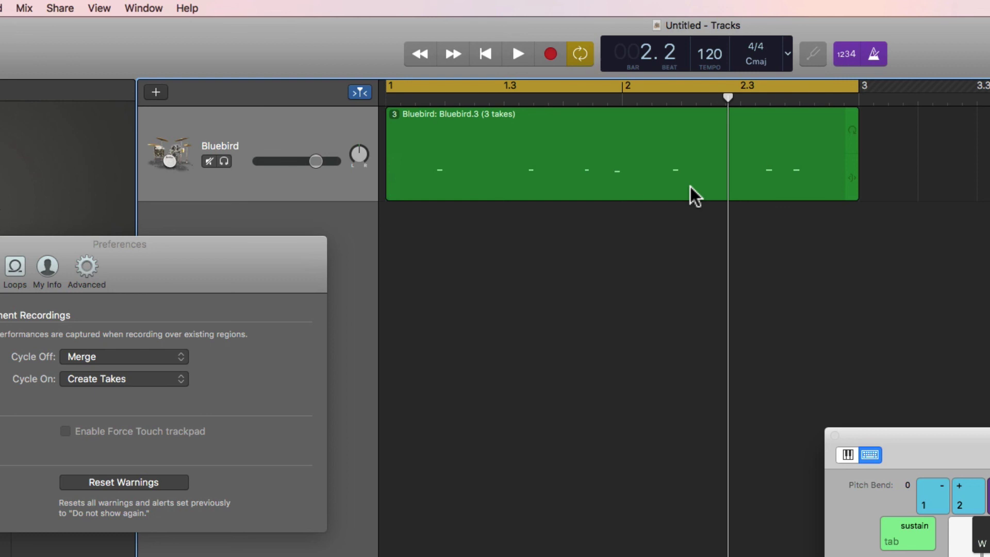
{"action": "left_click", "coordinate": [521, 136]}
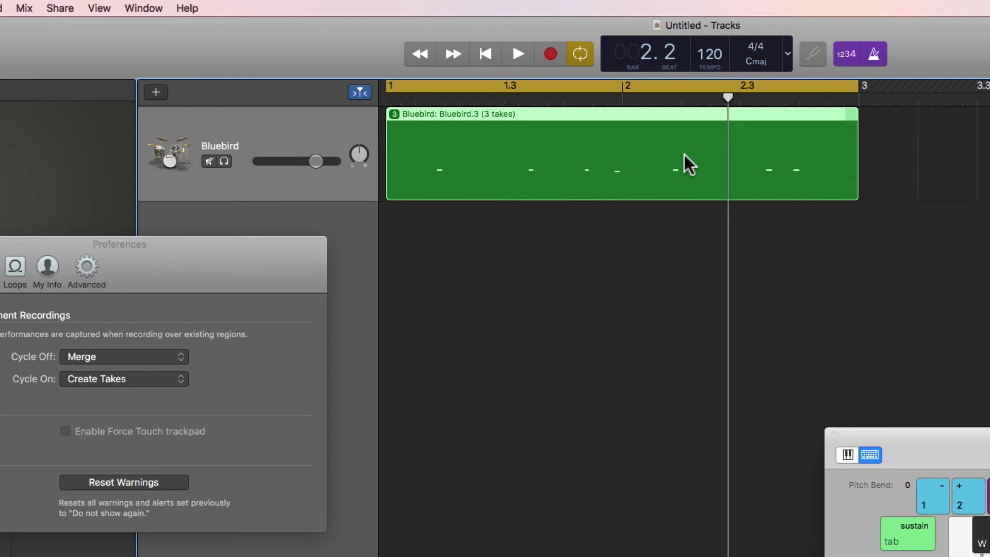
Keep cycle-off recording on Merge and switch cycle-on recording from Create Takes to Merge
{"action": "left_click", "coordinate": [107, 357]}
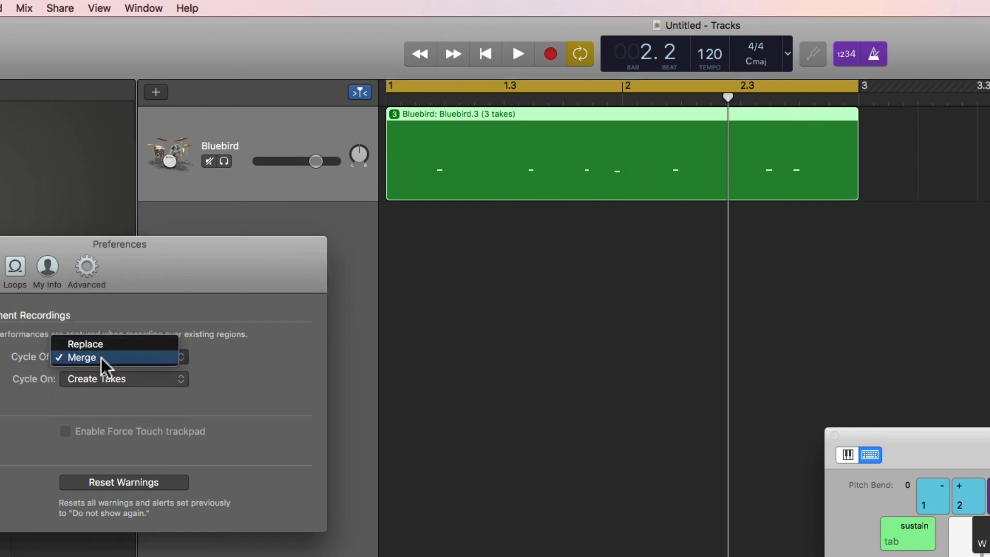
{"action": "left_click", "coordinate": [219, 370]}
{"action": "left_click", "coordinate": [170, 381]}
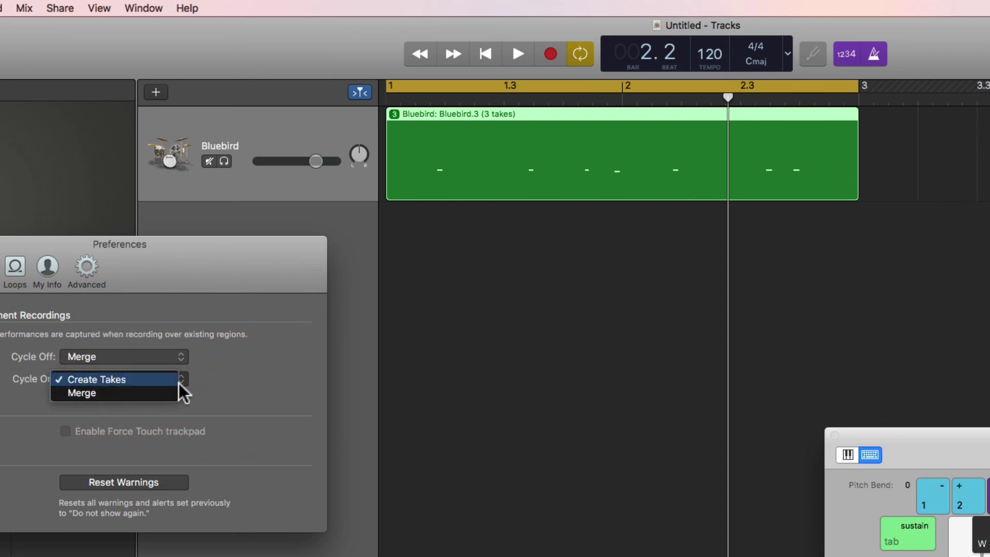
{"action": "left_click", "coordinate": [243, 384]}
{"action": "left_click", "coordinate": [158, 379]}
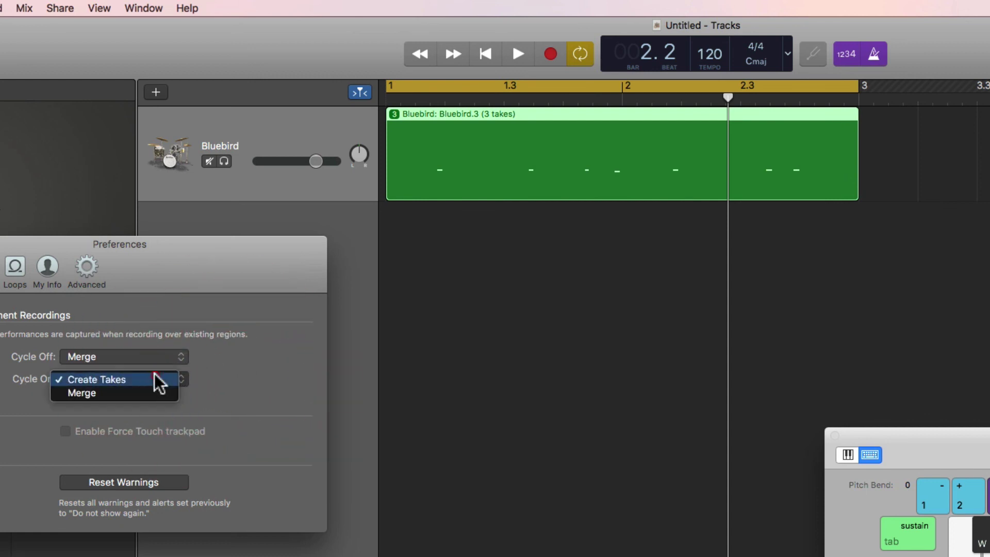
{"action": "left_click", "coordinate": [109, 396]}
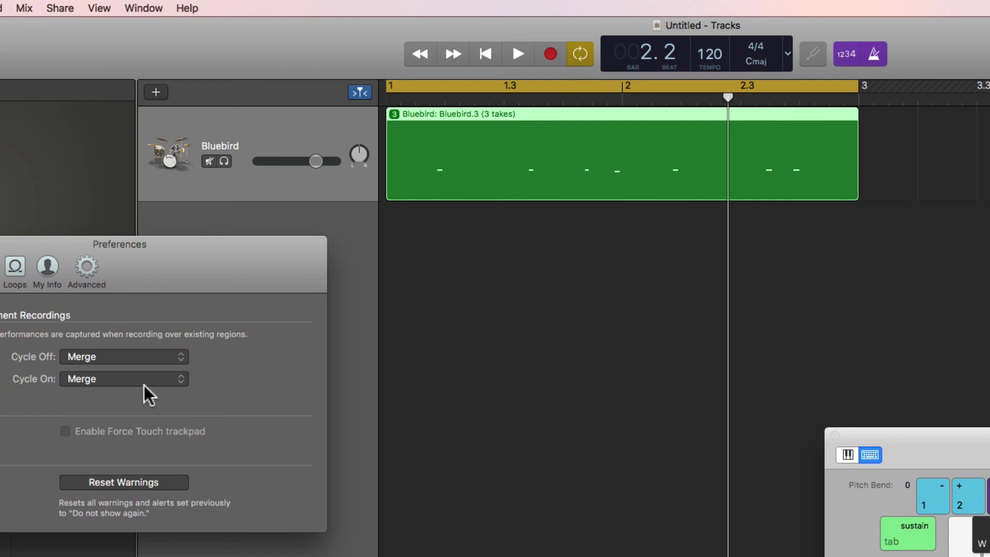
{"action": "left_click", "coordinate": [143, 388]}
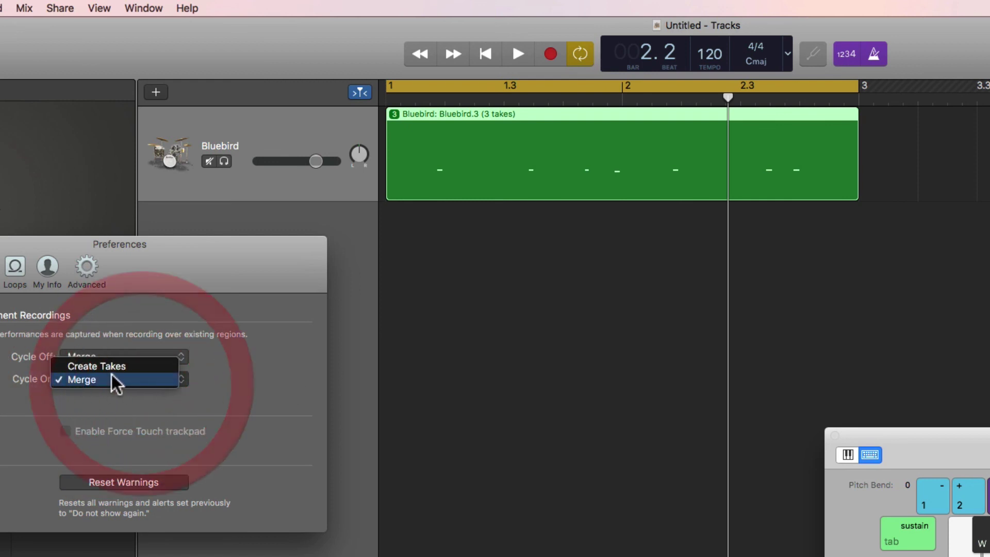
{"action": "left_click", "coordinate": [258, 406]}
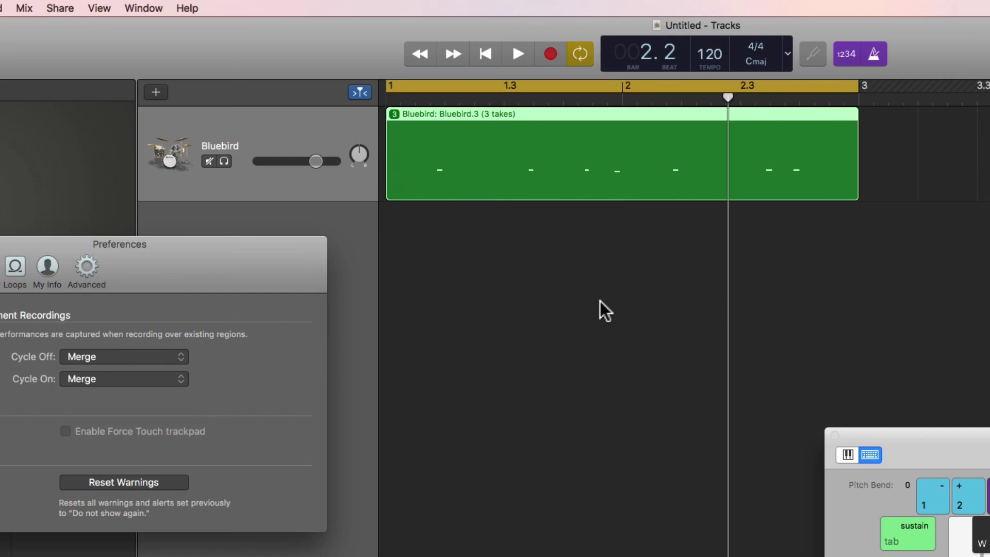